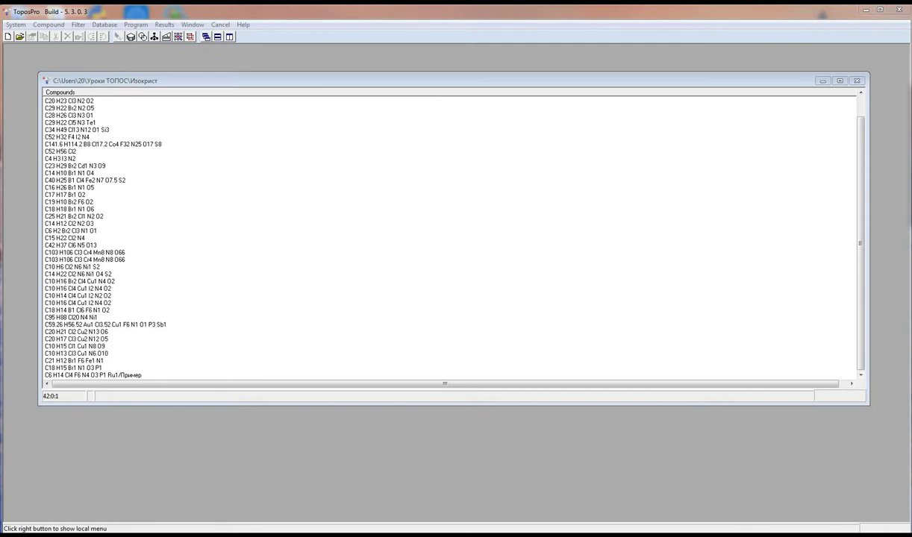
Select the C6 H14 Cl4 F6 N4 O3 P1 Ru1/Пример compound in the last row of the list.
left_click(93, 375)
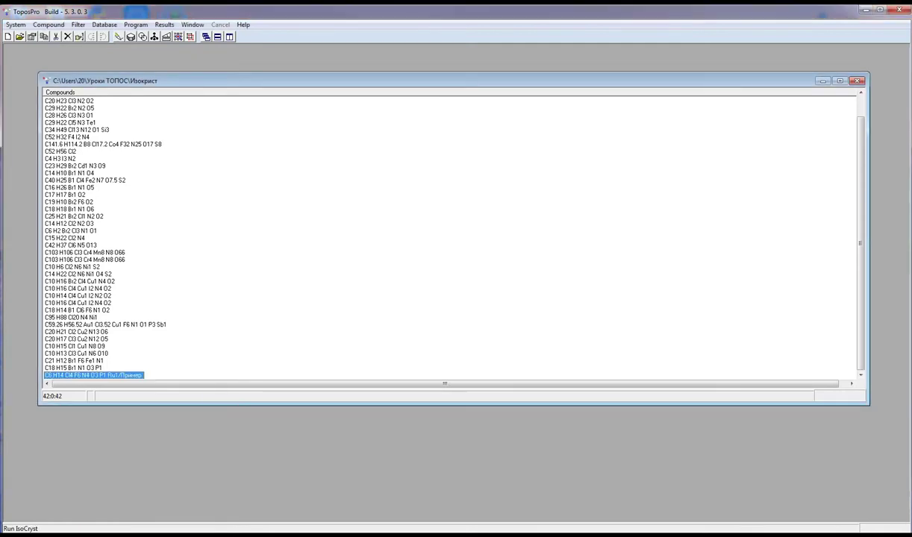
Launch IsoCryst for the Ru compound and draw its crystal structure.
left_click(135, 24)
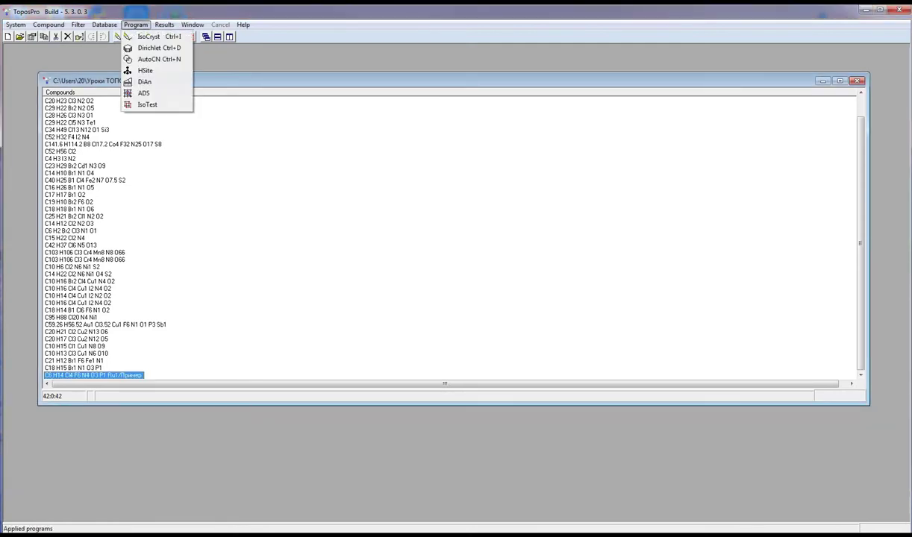
key("Return")
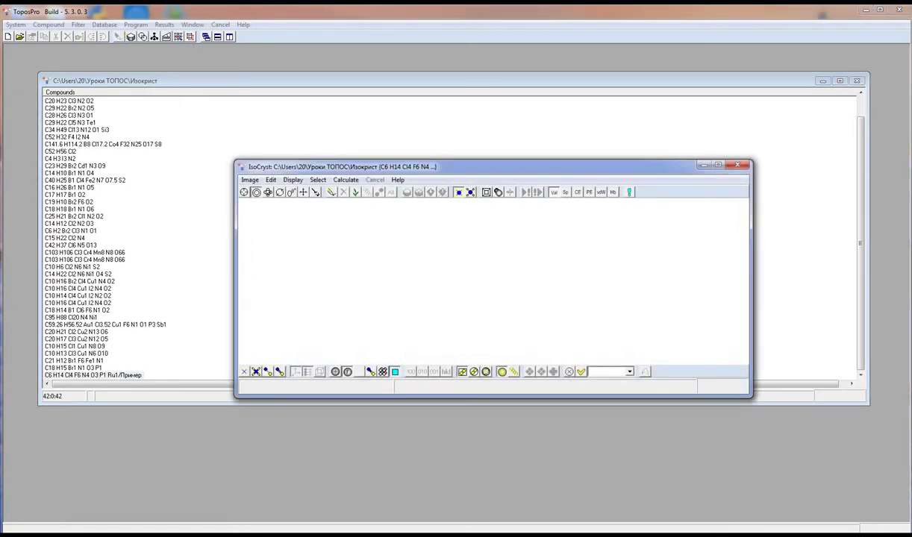
left_click_drag(336, 166, 100, 50)
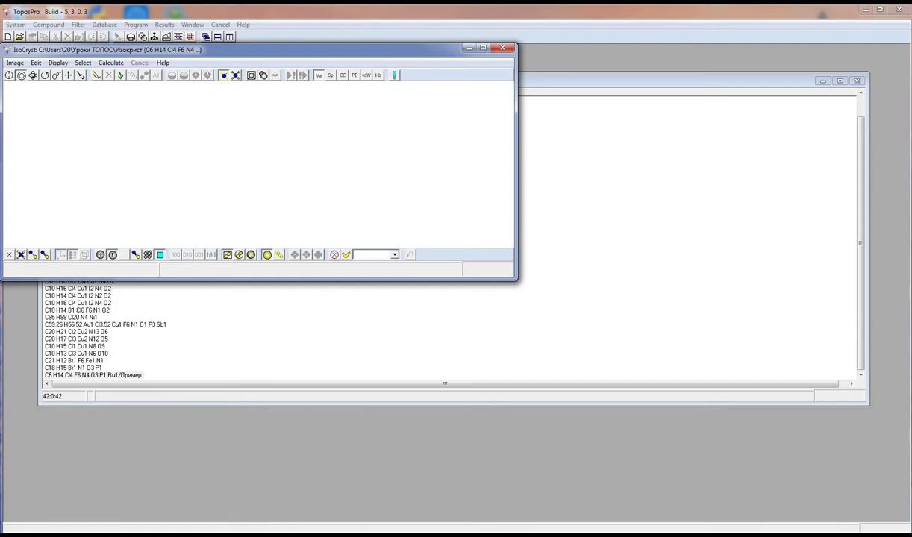
left_click(92, 75)
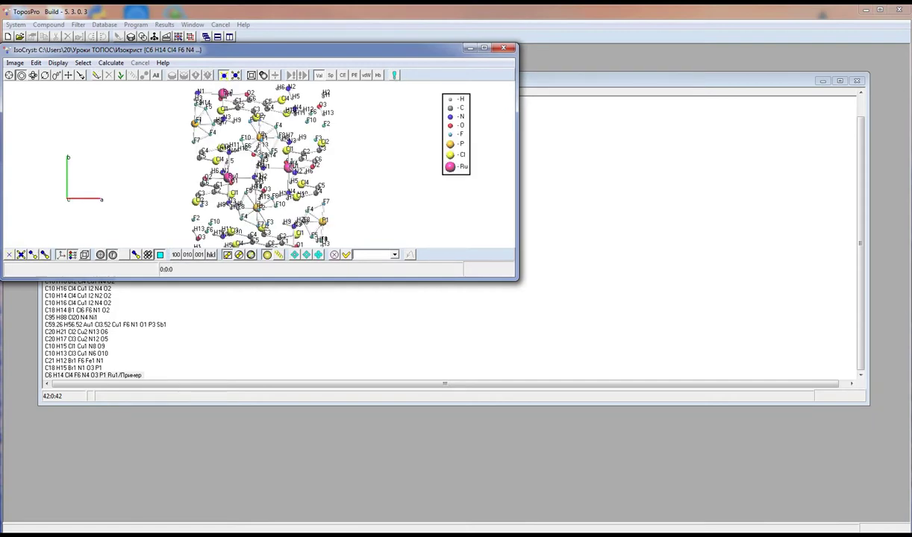
Maximize the IsoCryst window and show the unit cell borders.
left_click_drag(516, 277, 824, 475)
key("super+Up")
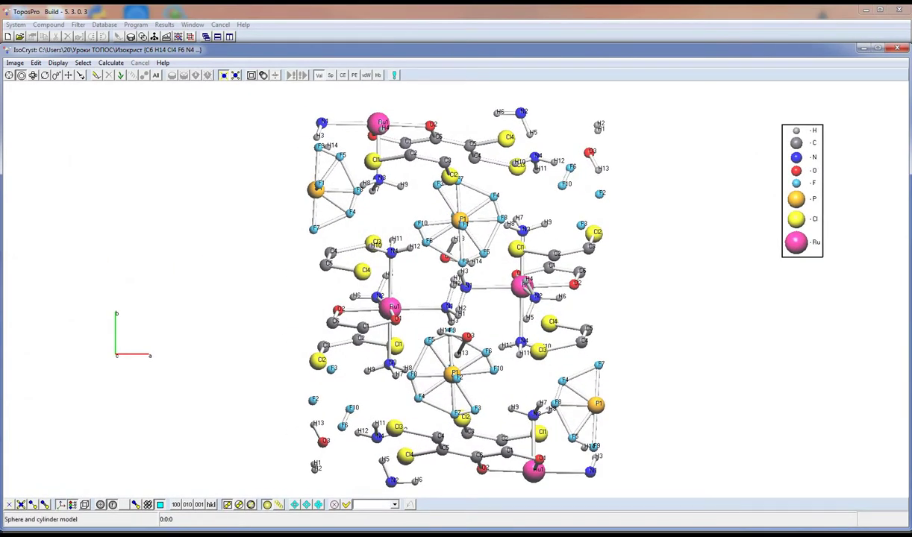
left_click(85, 504)
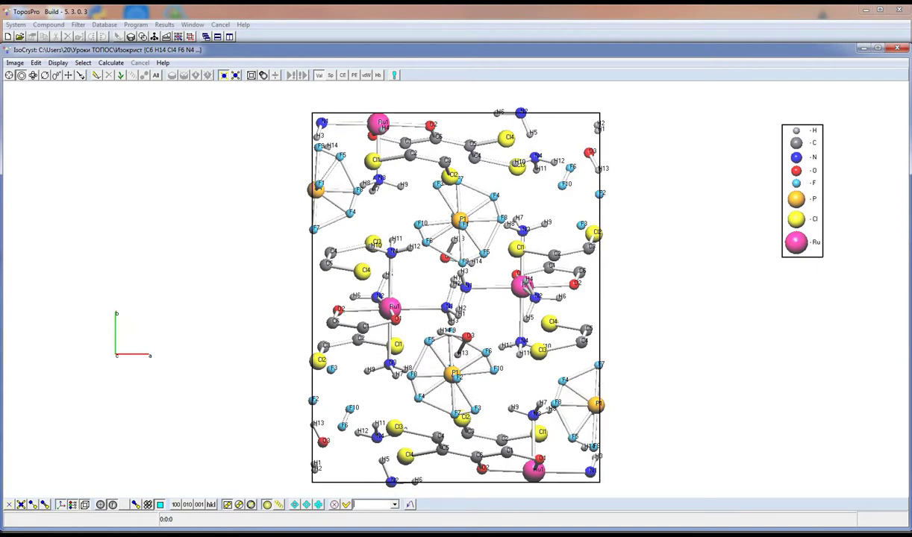
Tilt, shrink and pan the unit cell, then apply Fit center and Fit space.
left_click_drag(112, 136, 54, 81)
left_click_drag(183, 205, 61, 84)
left_click_drag(367, 218, 25, 92, "ctrl")
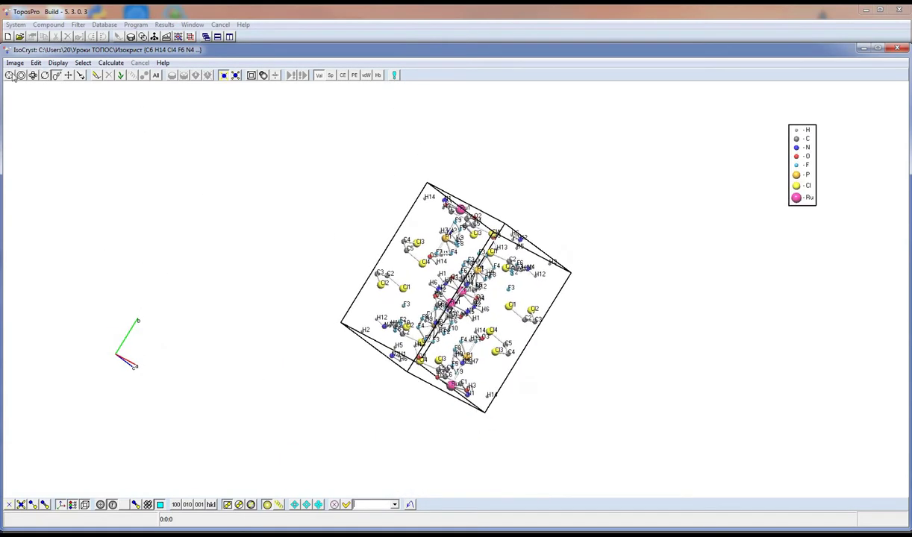
left_click(67, 76)
left_click_drag(365, 262, 117, 177)
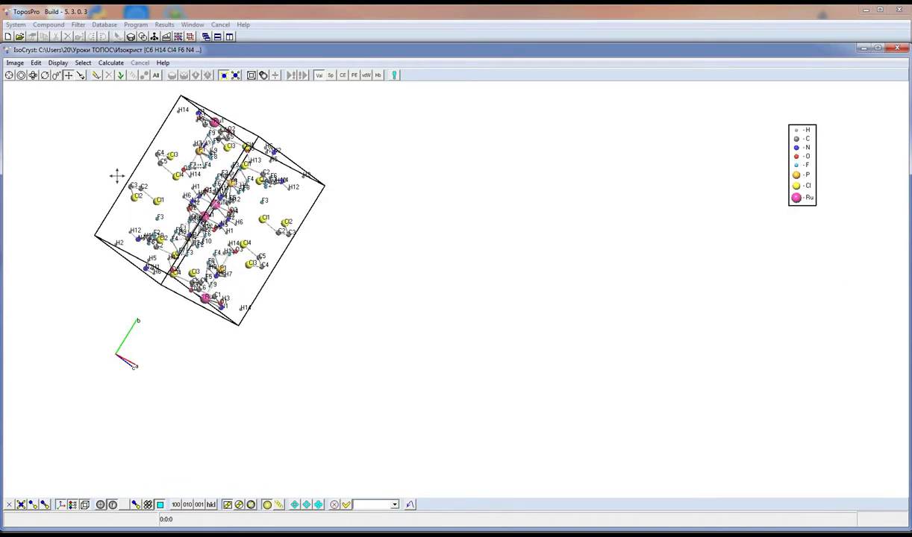
left_click_drag(96, 328, 86, 353)
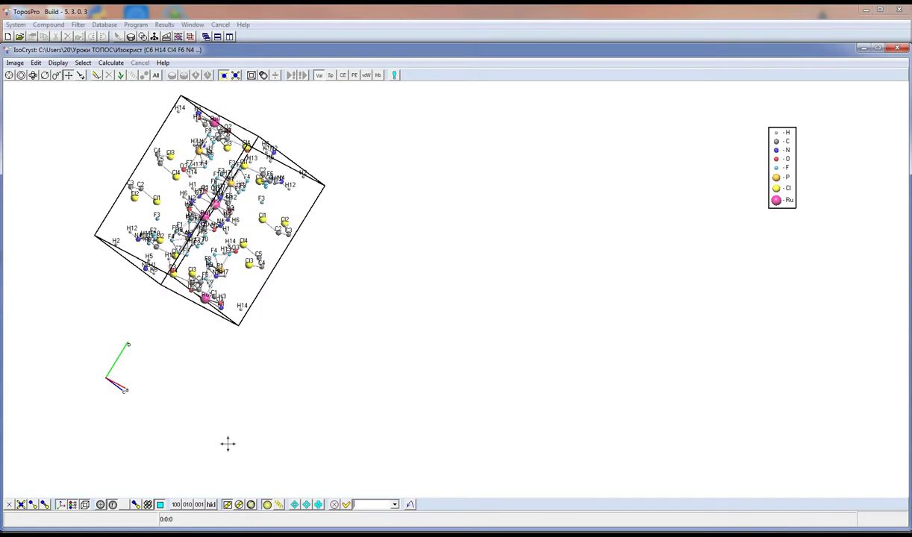
left_click(307, 506)
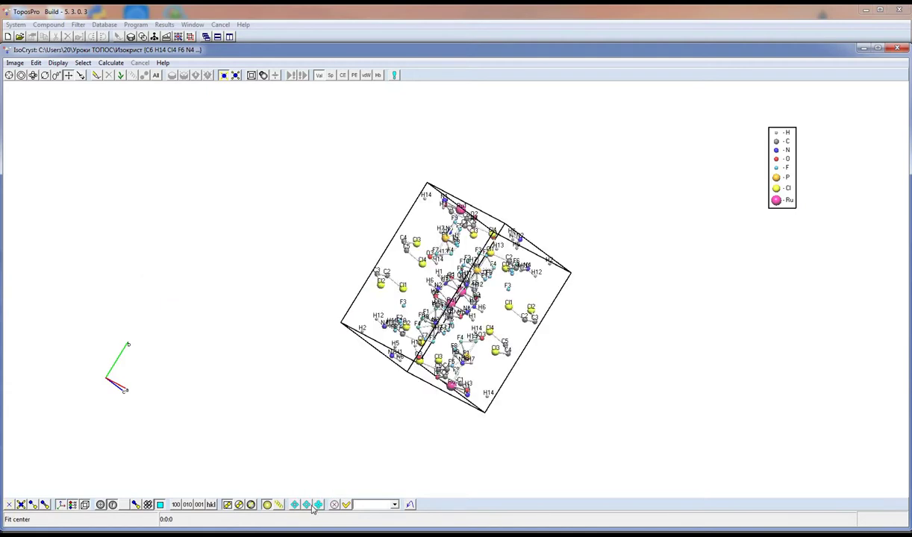
left_click(318, 506)
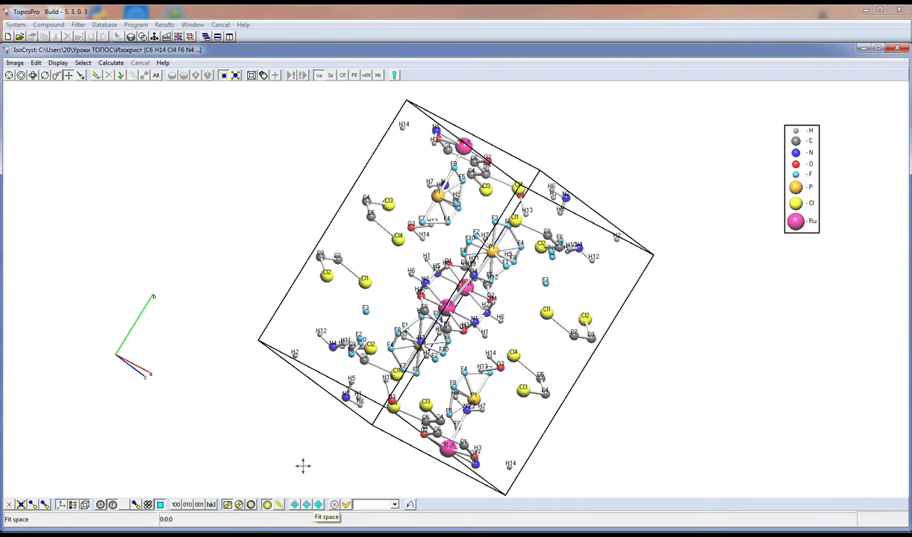
Recolour every Cl atom from yellow to green, applied by chemical sort with the Magic wand.
left_click(78, 75)
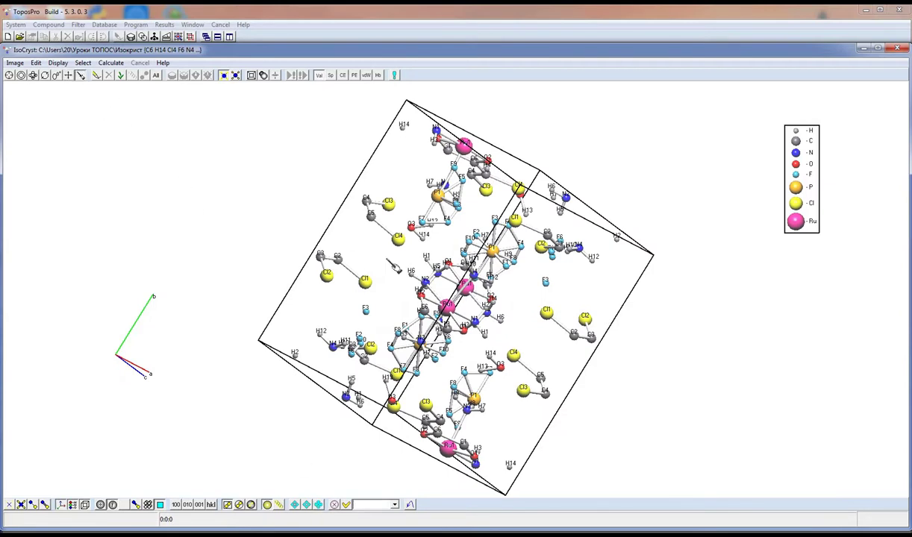
left_click(394, 237)
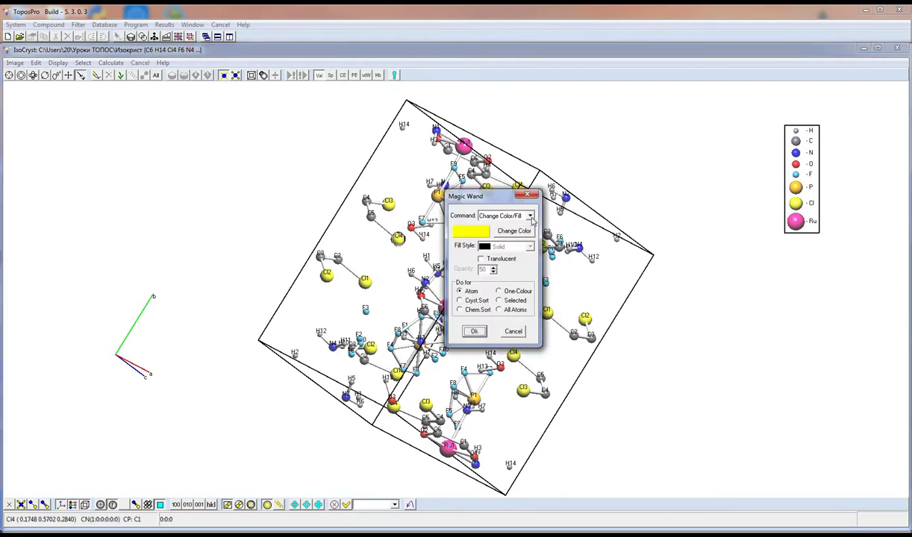
left_click(530, 216)
left_click(515, 224)
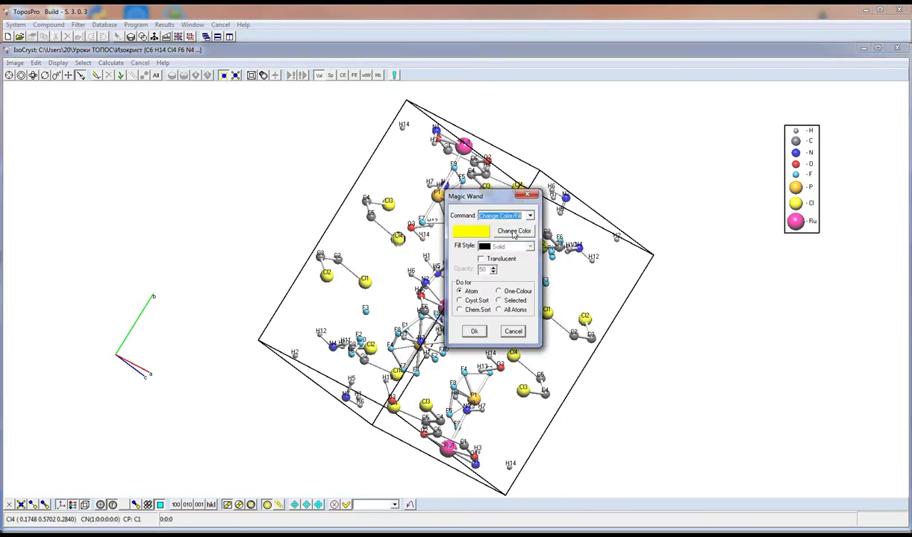
left_click(514, 231)
left_click(409, 183)
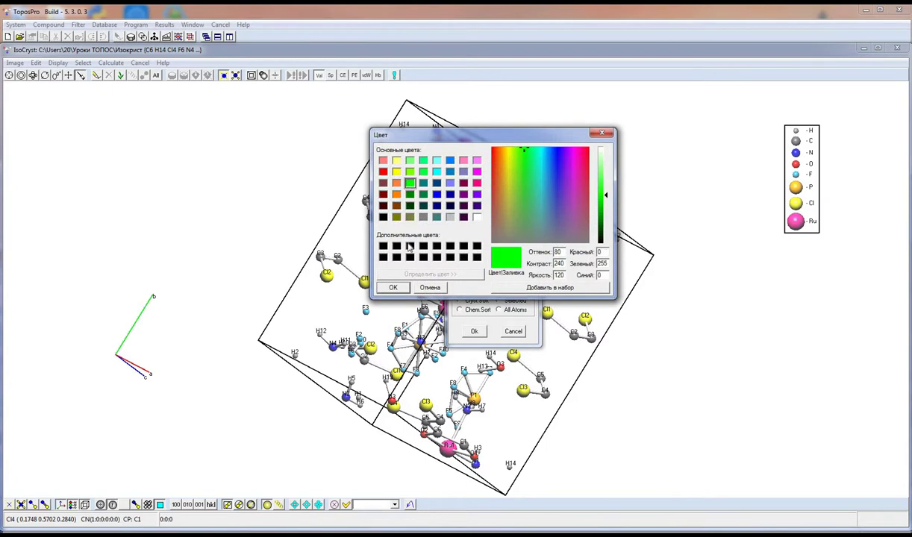
left_click(393, 288)
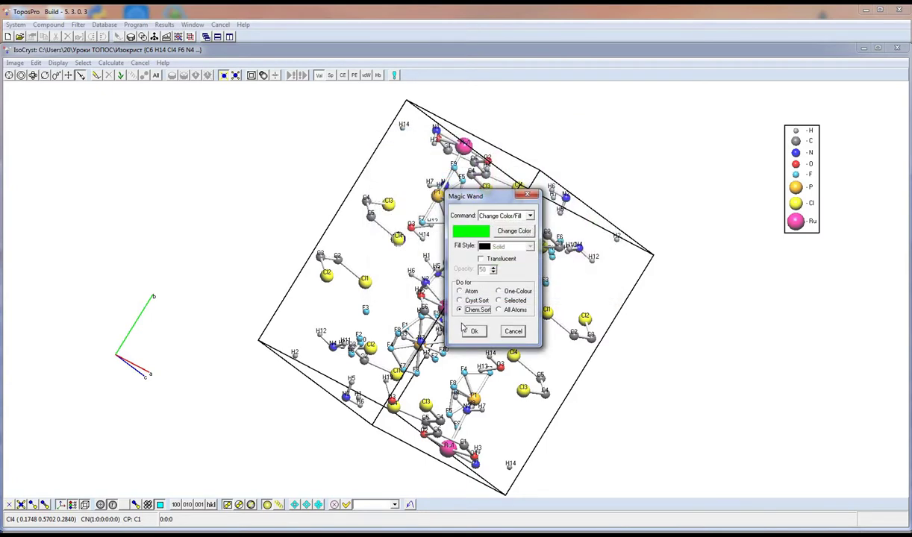
left_click(473, 332)
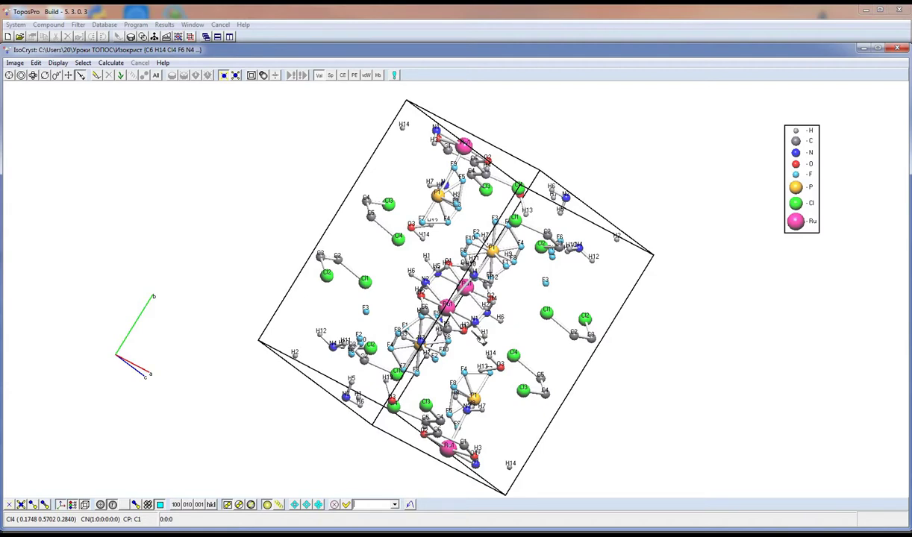
Try the wire, cylinder and sphere models, keep thin cylinder bonds, and keep cell edges shown.
left_click(12, 508)
left_click(22, 506)
left_click(45, 508)
left_click(33, 506)
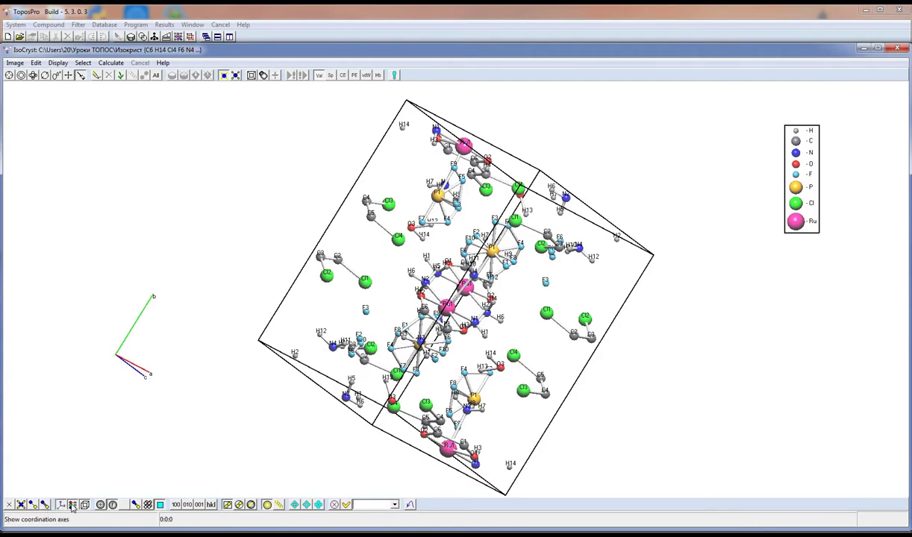
left_click(83, 506)
left_click(84, 506)
Return atoms to ball-and-stick size, hide atom labels, and colour bonds by element.
left_click(100, 505)
left_click(100, 505)
left_click(100, 506)
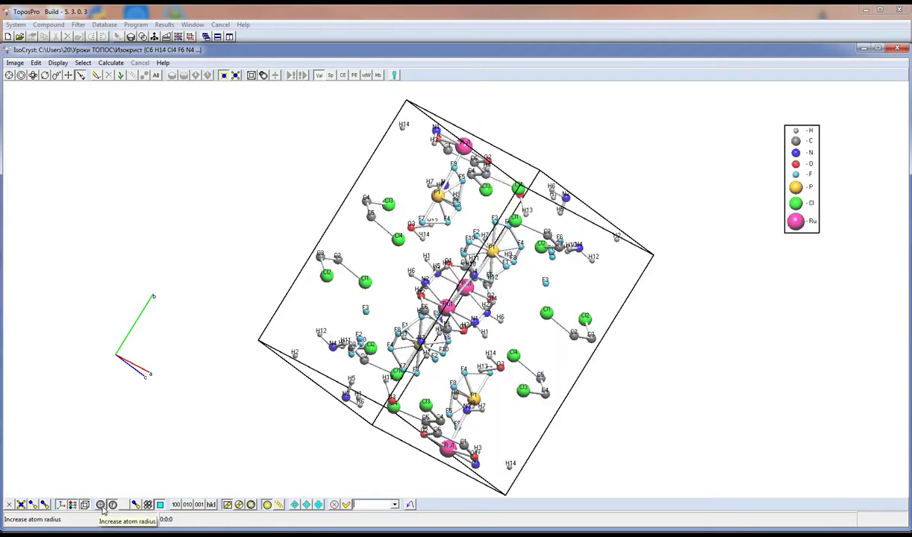
left_click(112, 506)
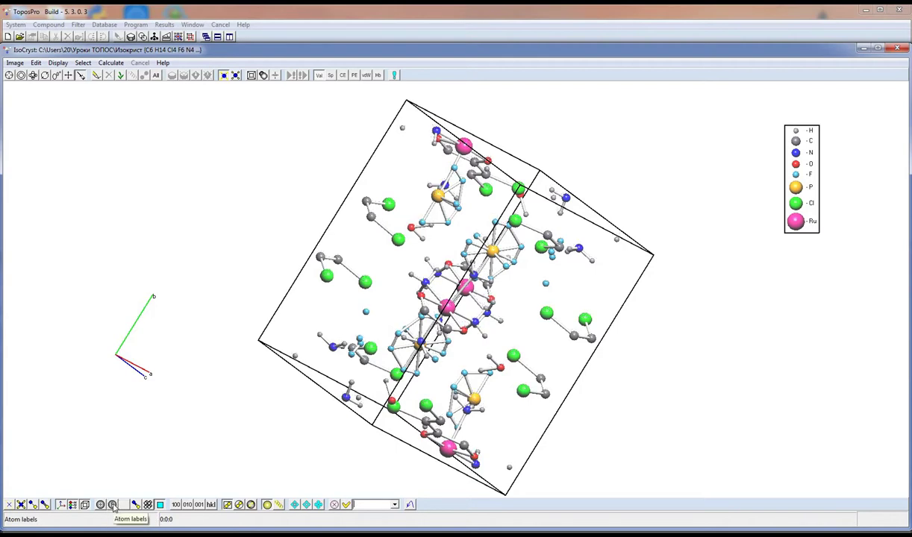
left_click(113, 506)
left_click(113, 506)
left_click(135, 505)
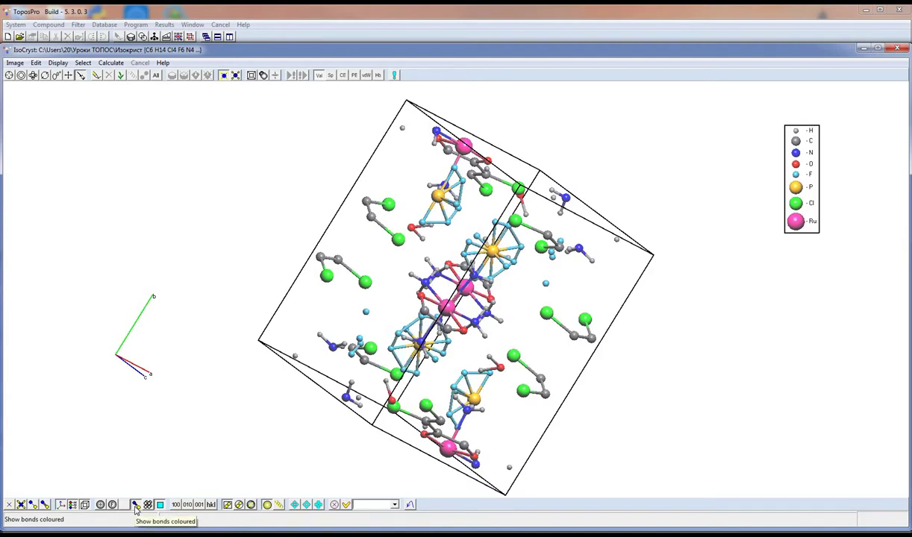
View the (100), (010) and (001) projections, then pan and fit the scale.
left_click(175, 506)
left_click(187, 506)
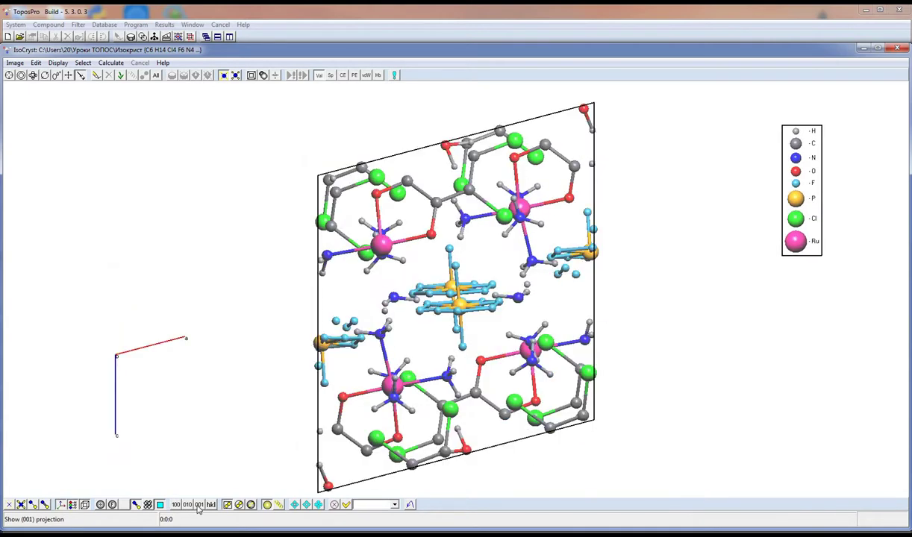
left_click(198, 505)
left_click(69, 76)
left_click_drag(415, 265, 15, 172)
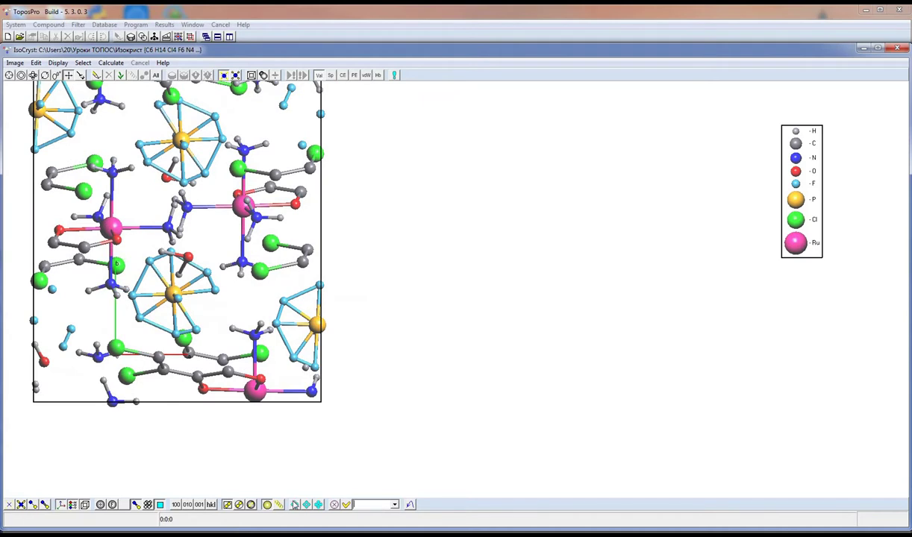
left_click(296, 505)
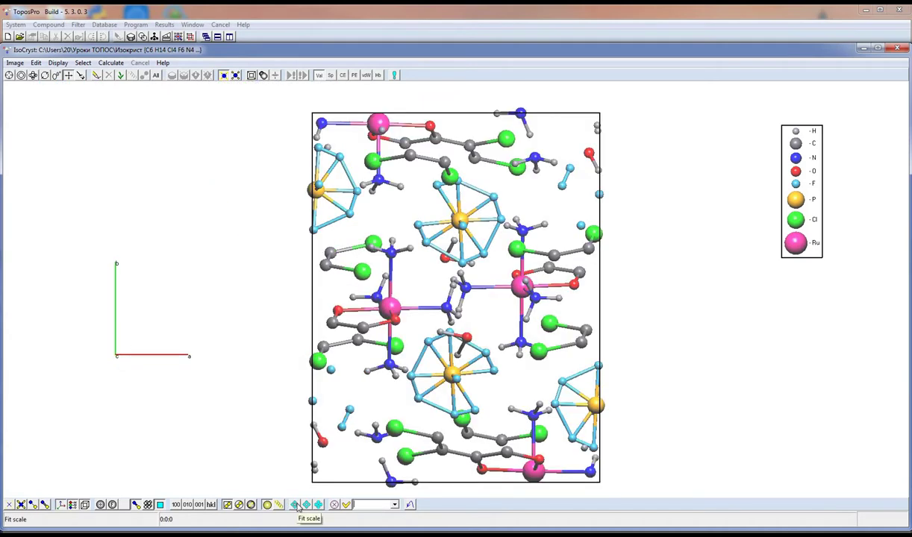
Select and deselect the Cl2 atom, then select all atoms with Ctrl+A.
left_click(21, 75)
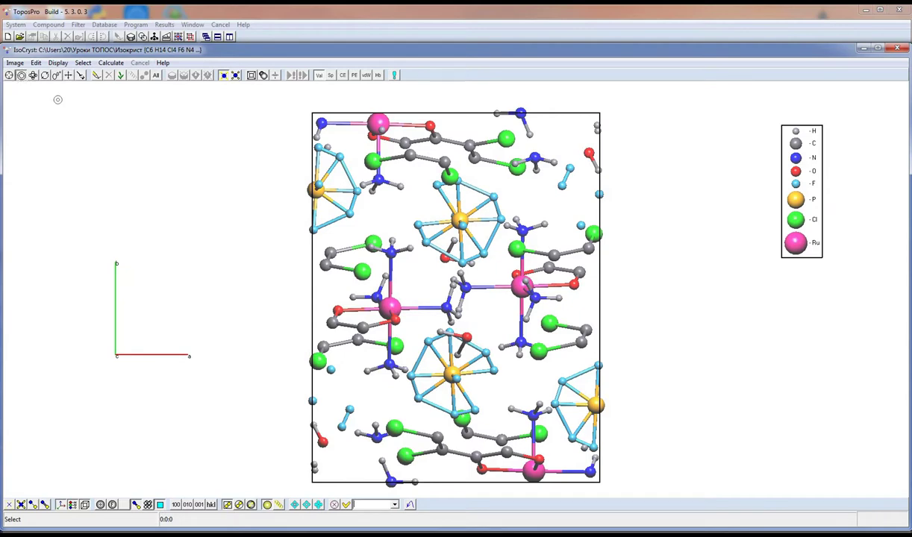
left_click(446, 174)
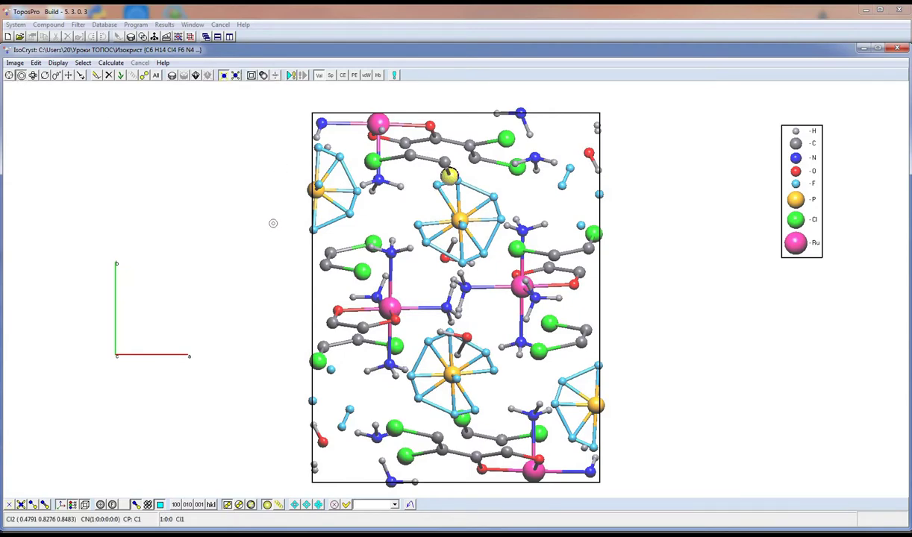
left_click(220, 213)
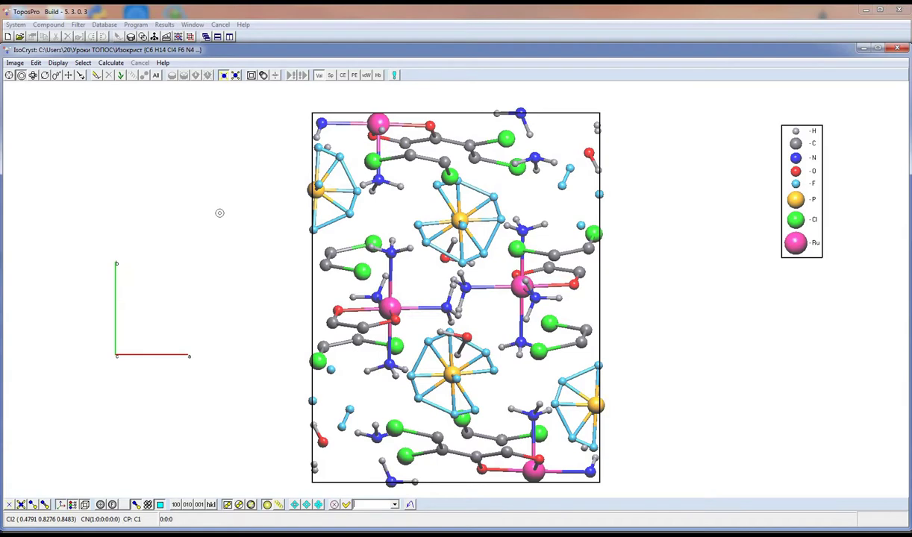
key("ctrl+a")
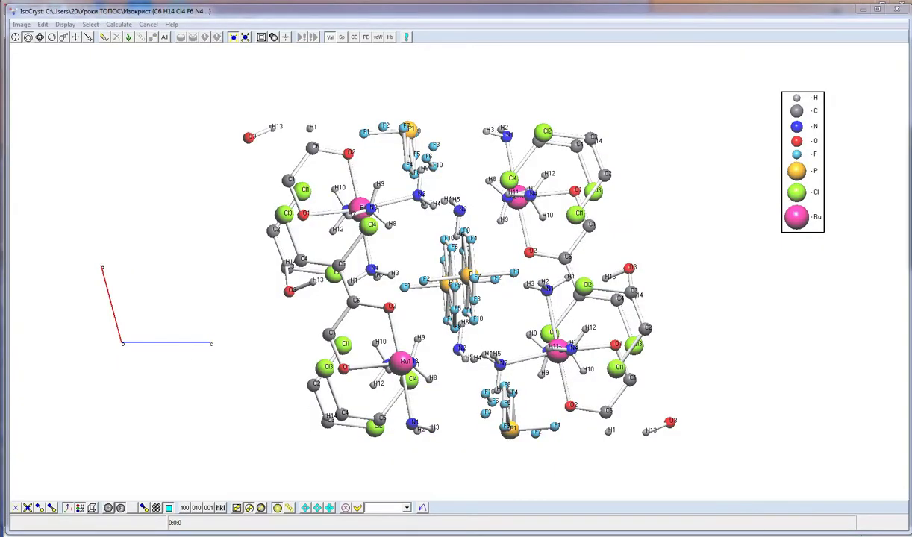
left_click(276, 509)
left_click(401, 361)
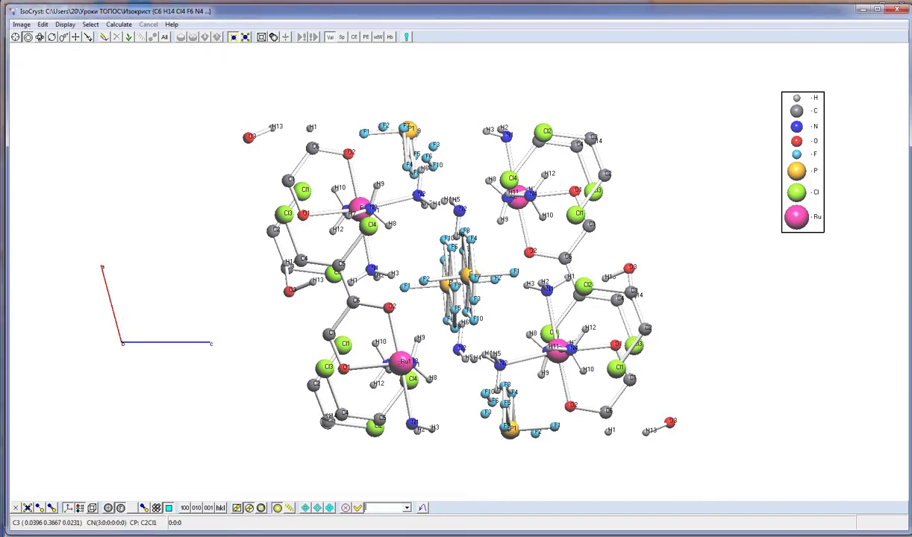
left_click(384, 299)
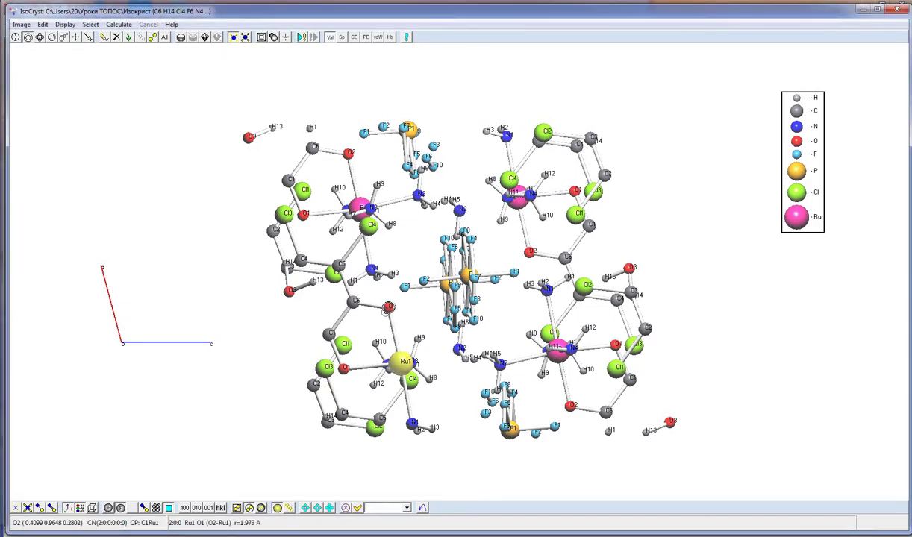
left_click(326, 364)
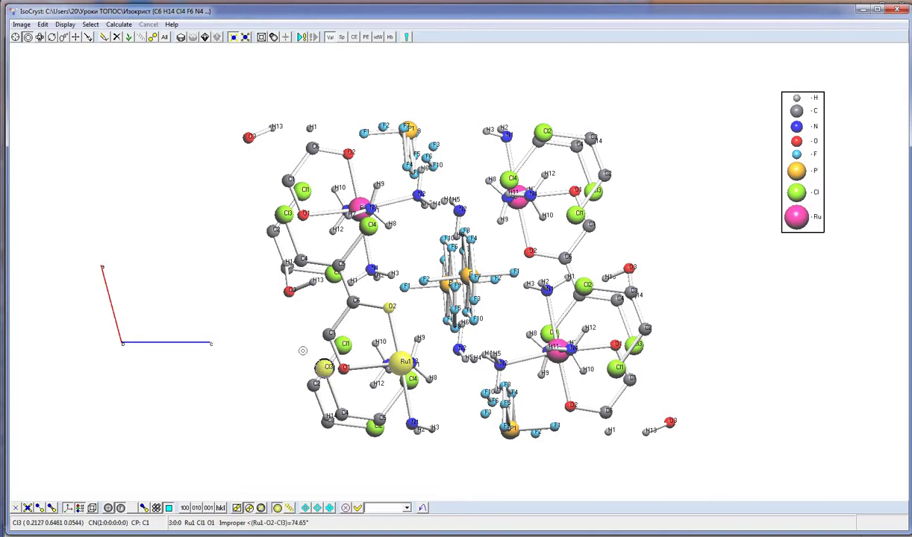
left_click(293, 347)
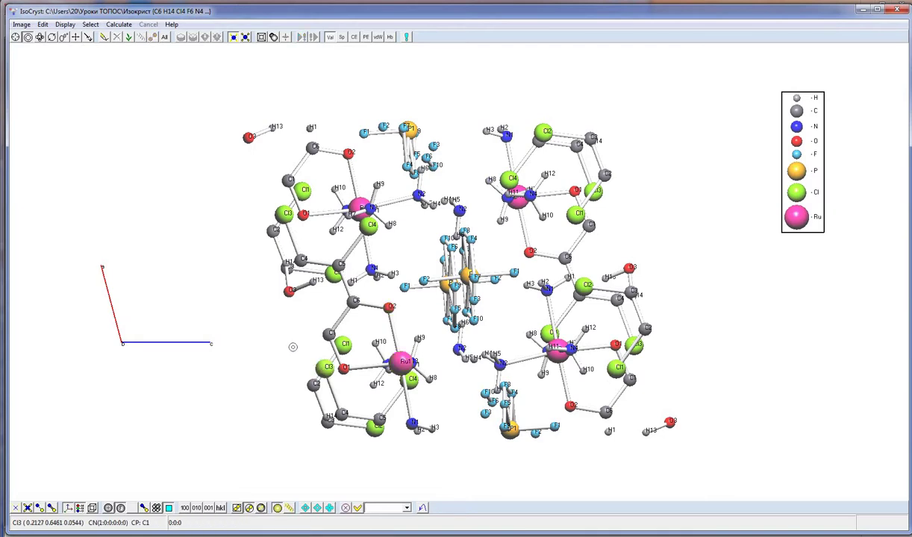
left_click(237, 509)
left_click_drag(284, 208, 380, 268)
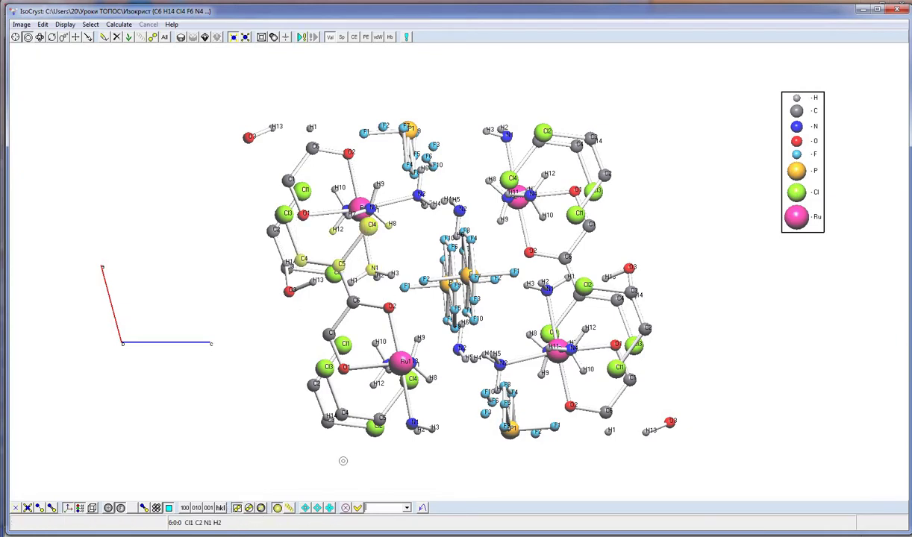
left_click(261, 508)
left_click_drag(361, 208, 414, 332)
left_click(284, 347)
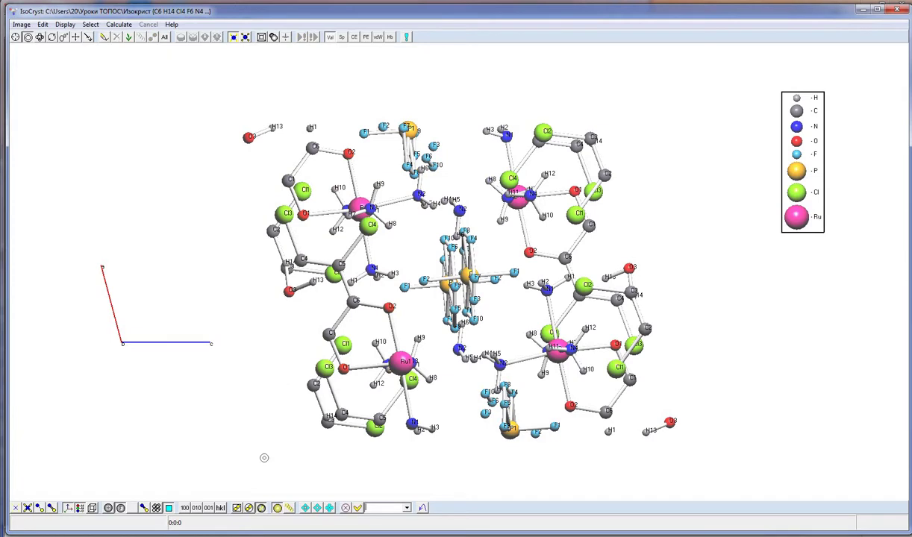
left_click(288, 508)
Remove the lower Ru1 chain atoms, redraw the structure, and delete the four phosphorus atoms.
left_click(404, 363)
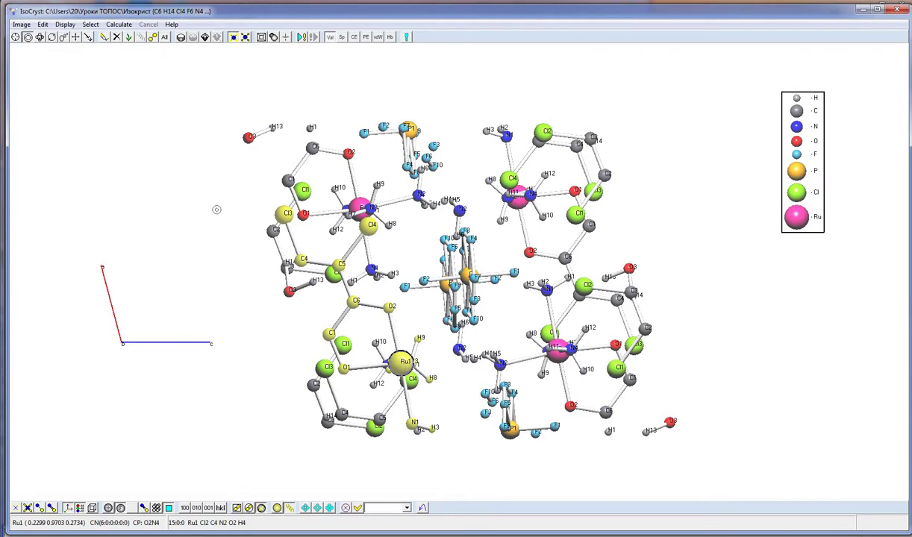
left_click(154, 38)
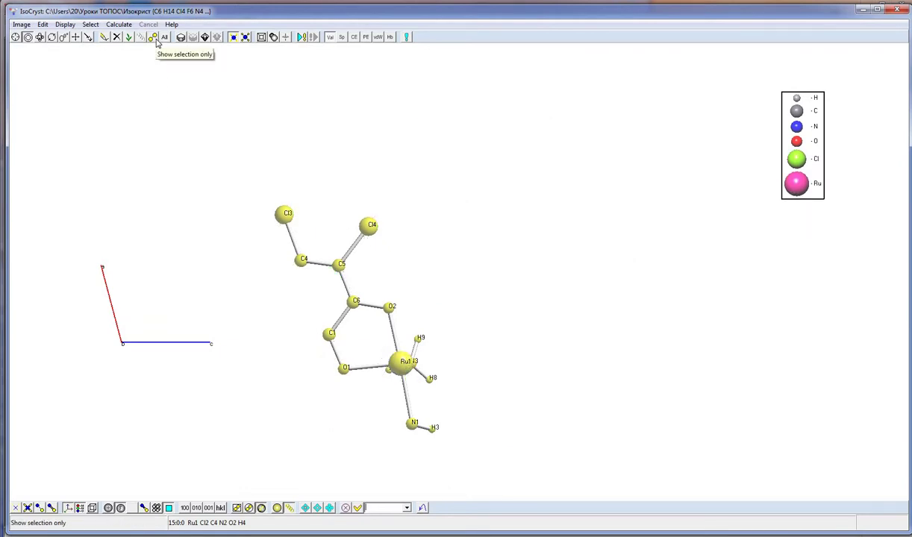
left_click(117, 38)
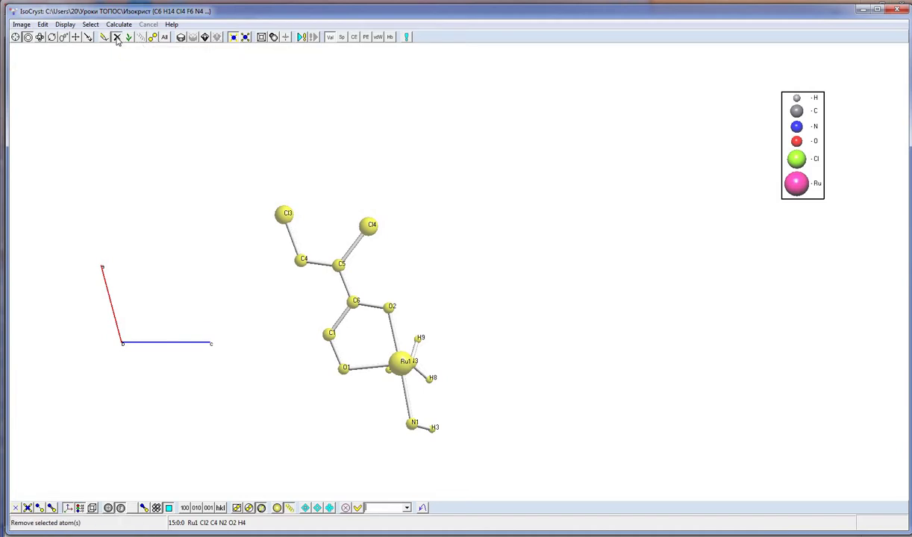
left_click(128, 38)
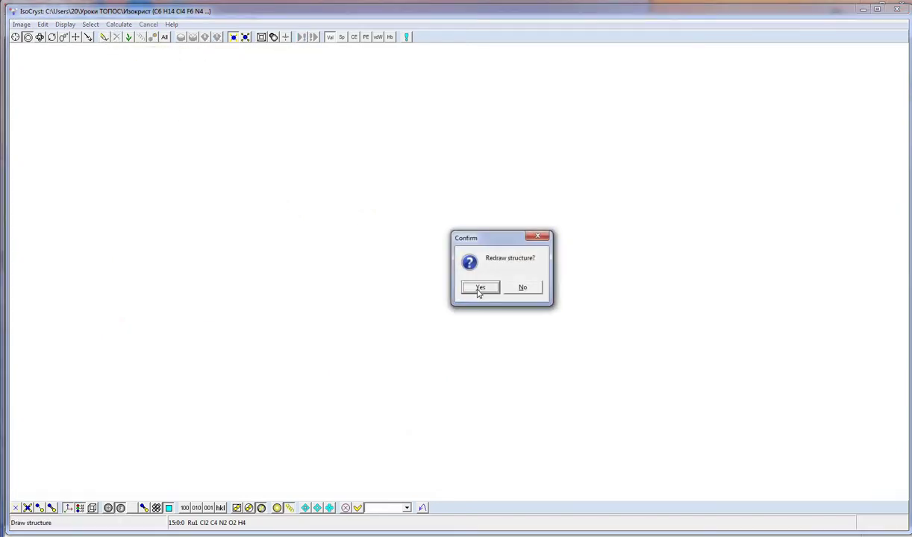
left_click(480, 287)
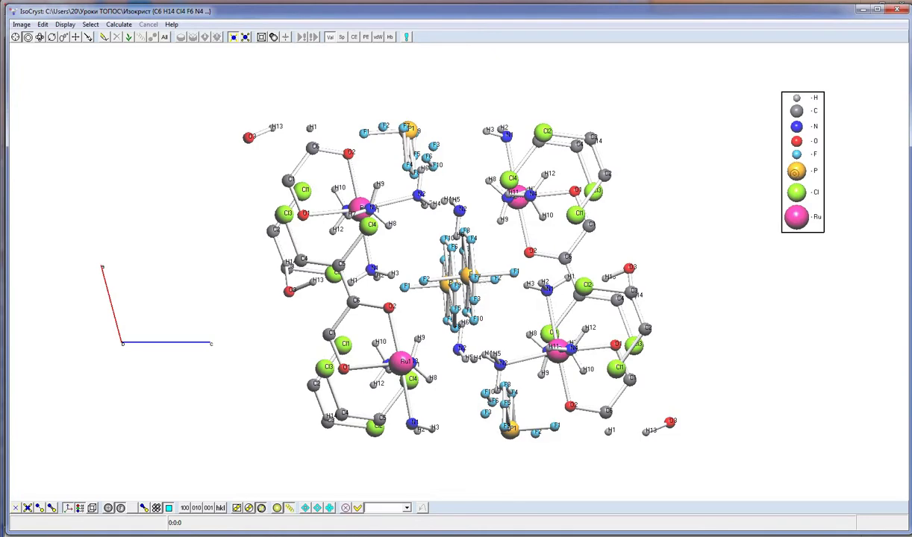
left_click(796, 173)
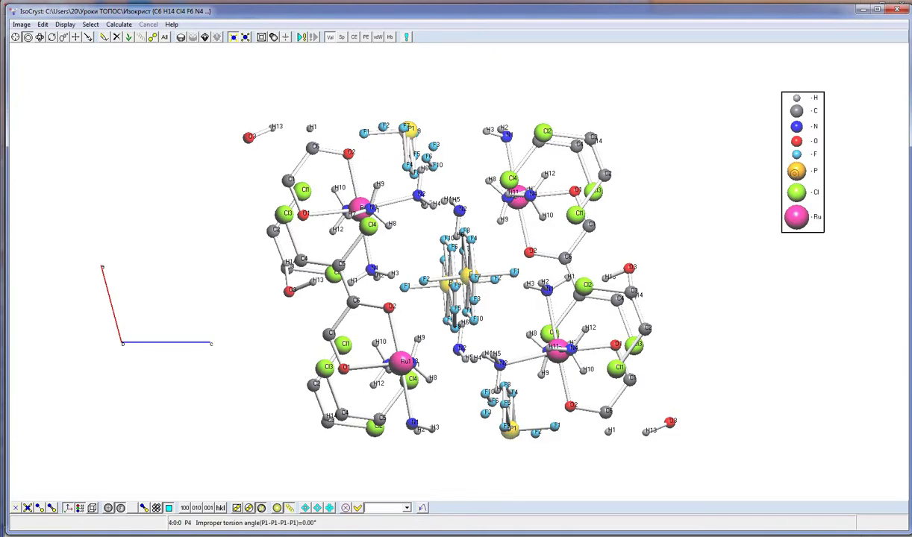
key("Delete")
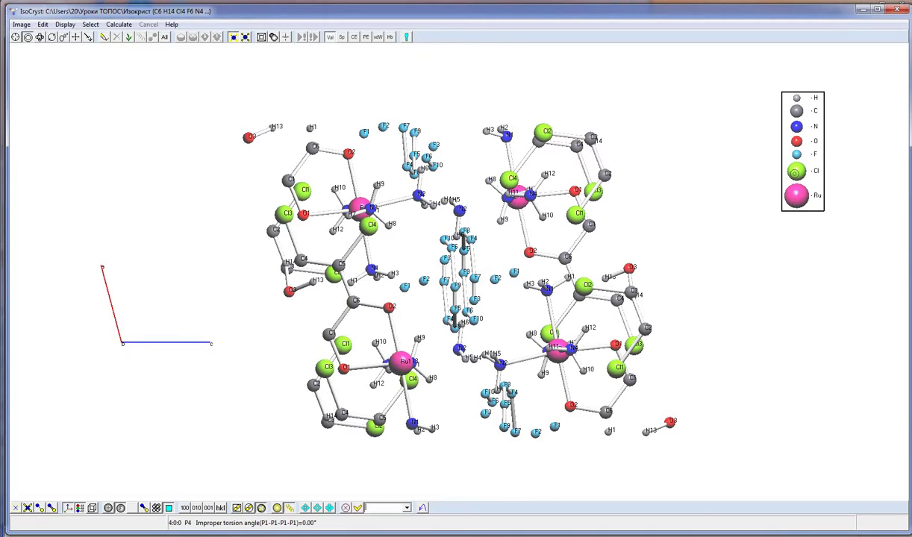
Grow the structure, delete the phosphorus atoms, grow twice more and redraw the structure.
left_click(129, 37)
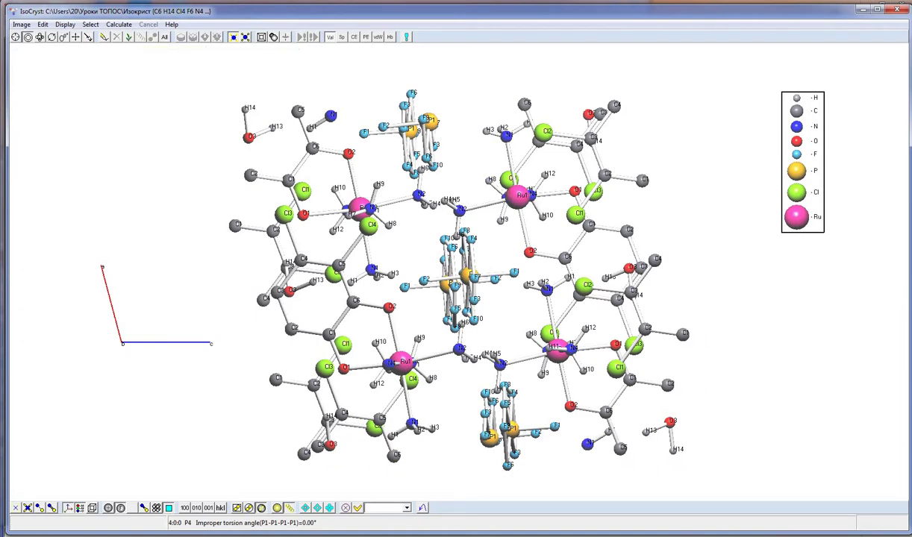
left_click(796, 171)
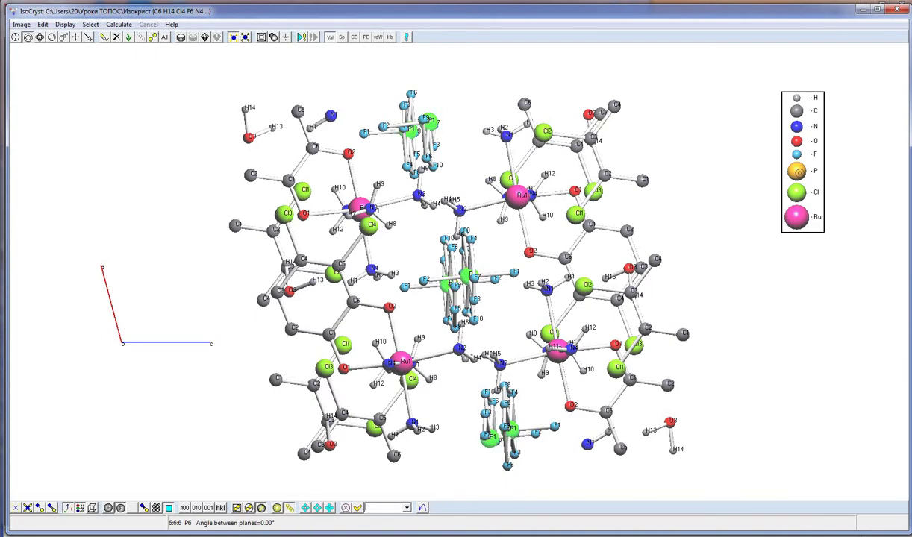
key("Delete")
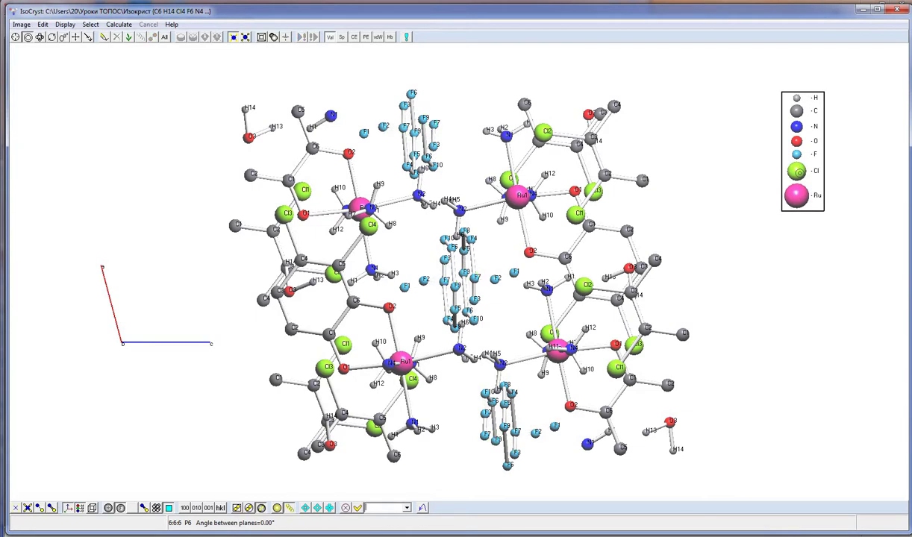
left_click(130, 38)
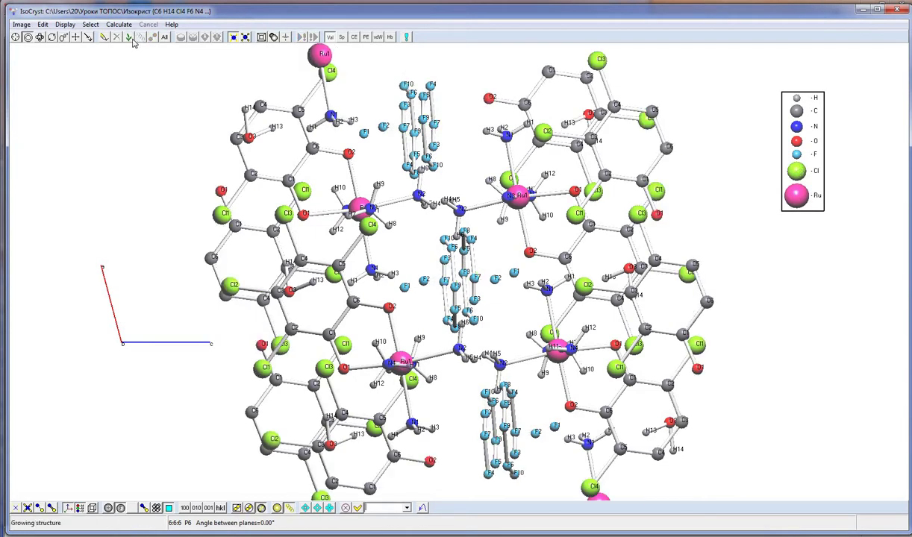
left_click(129, 38)
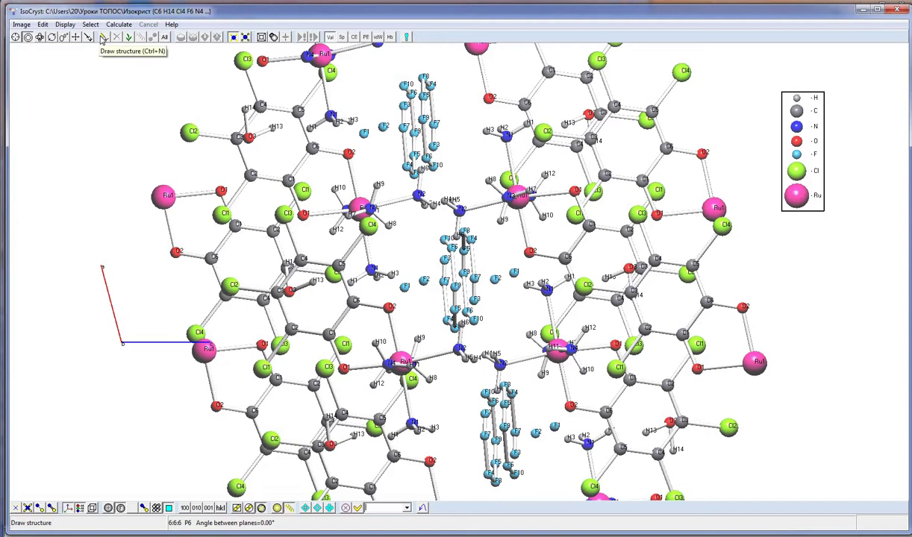
left_click(102, 38)
left_click(481, 288)
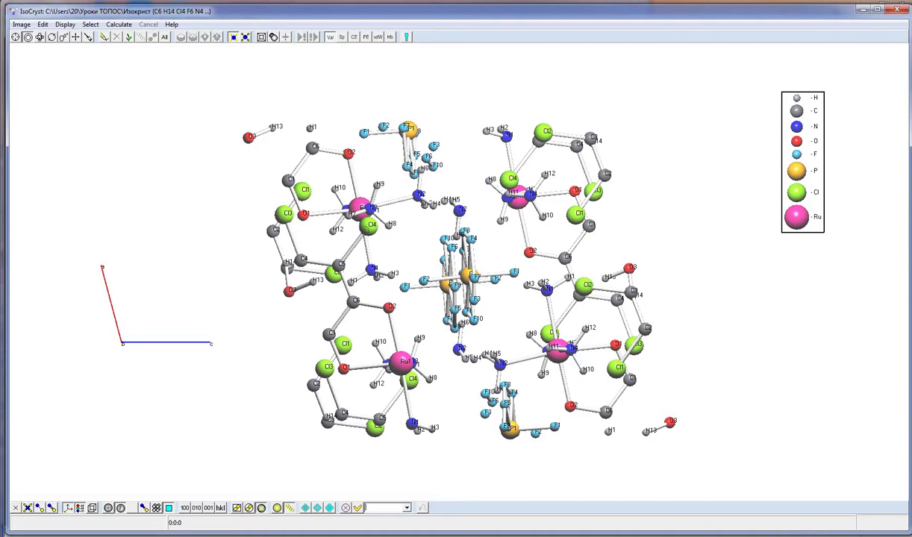
Grow three more layers of neighbours and select an atom of the central PF6 group.
left_click(128, 37)
left_click(129, 37)
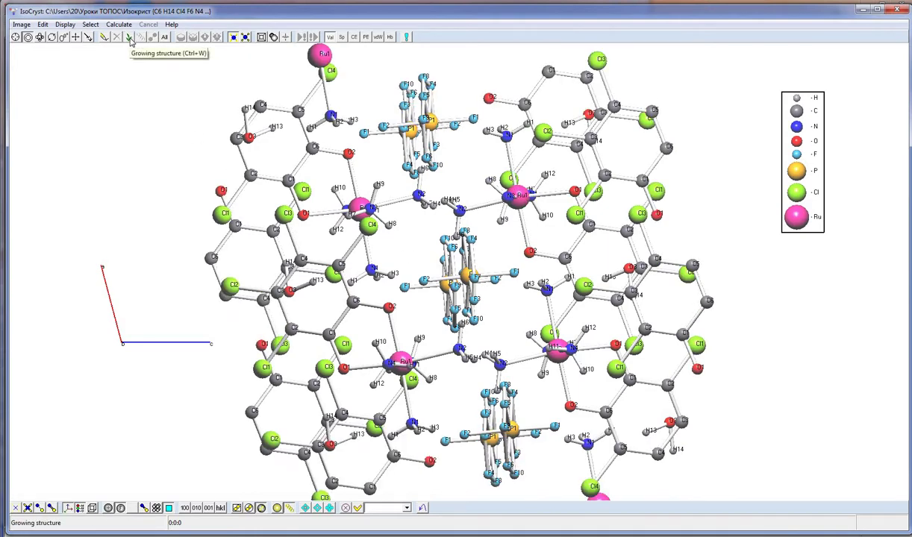
left_click(129, 38)
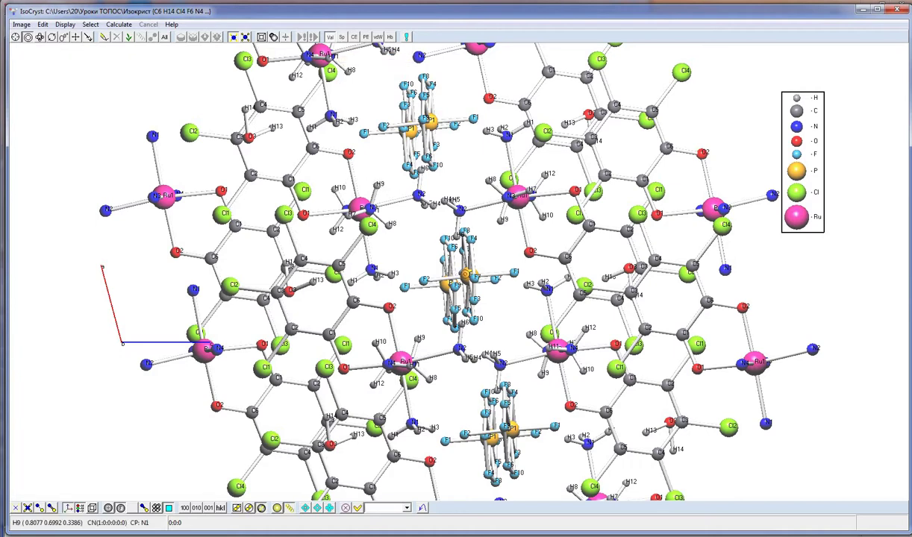
left_click(441, 262)
left_click(218, 307)
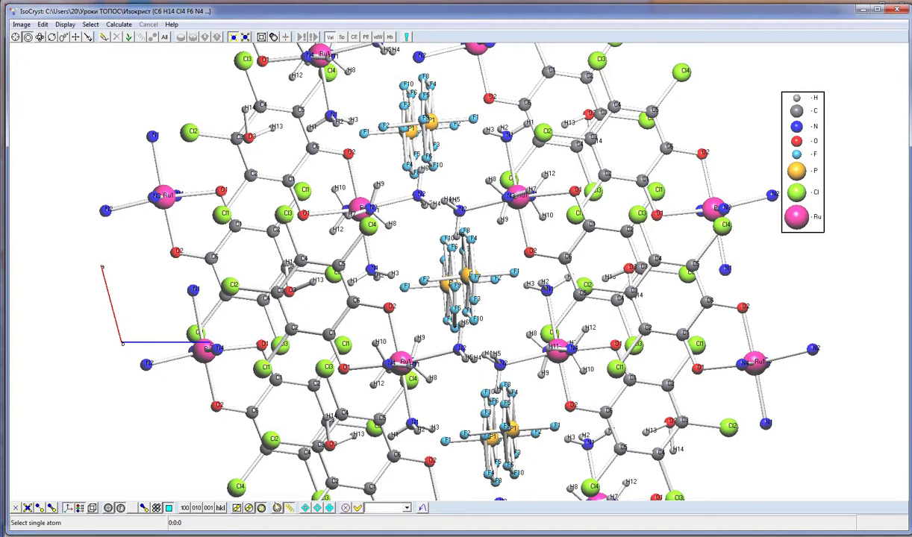
left_click(444, 285)
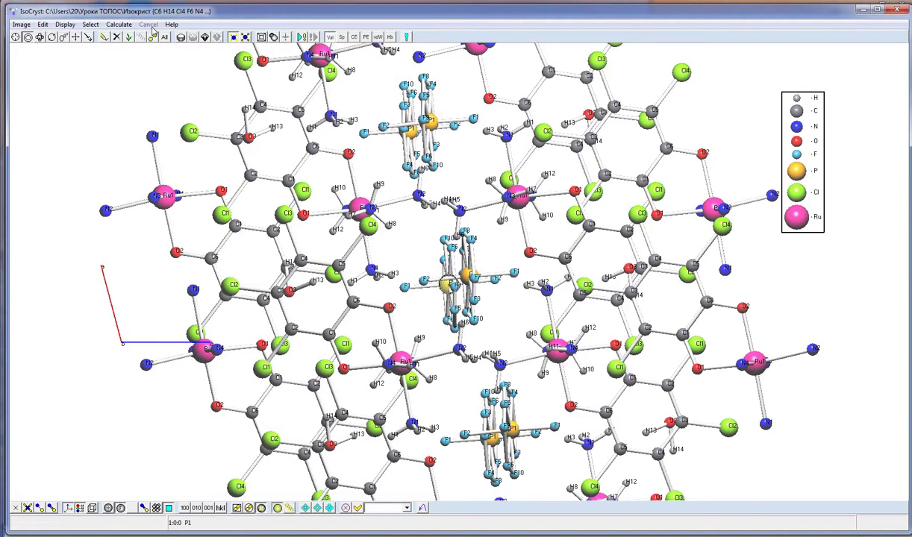
Show only the selected PF6 group, rotate it, and grow the Cl1 and Cl2 contacts.
left_click(129, 37)
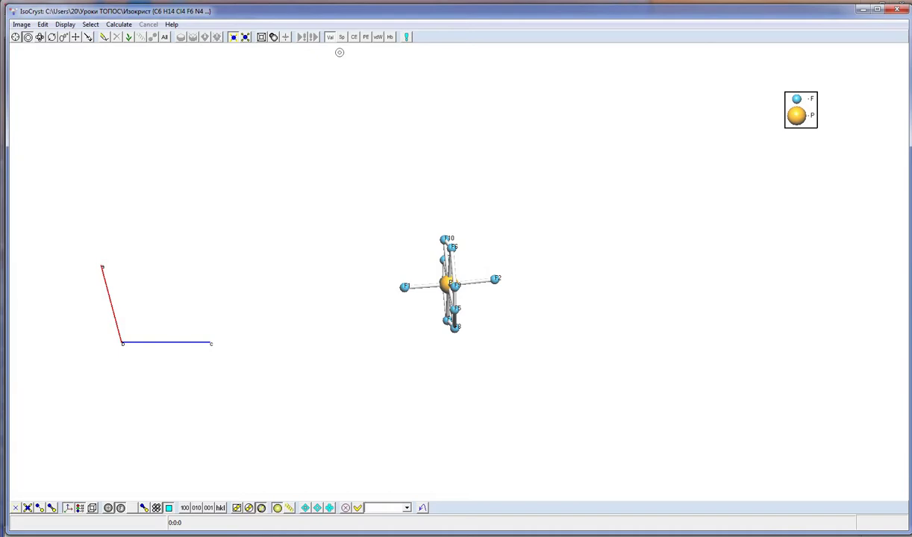
left_click_drag(339, 52, 907, 210)
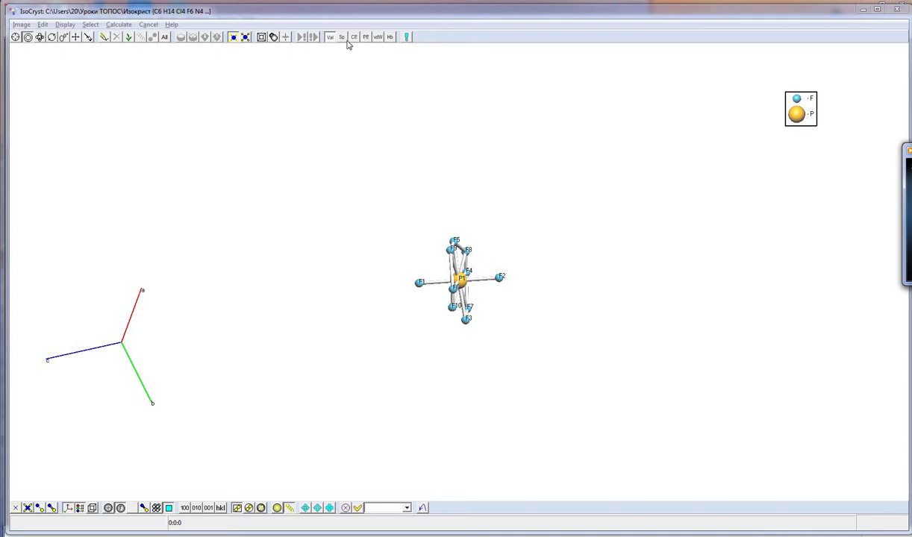
left_click(129, 38)
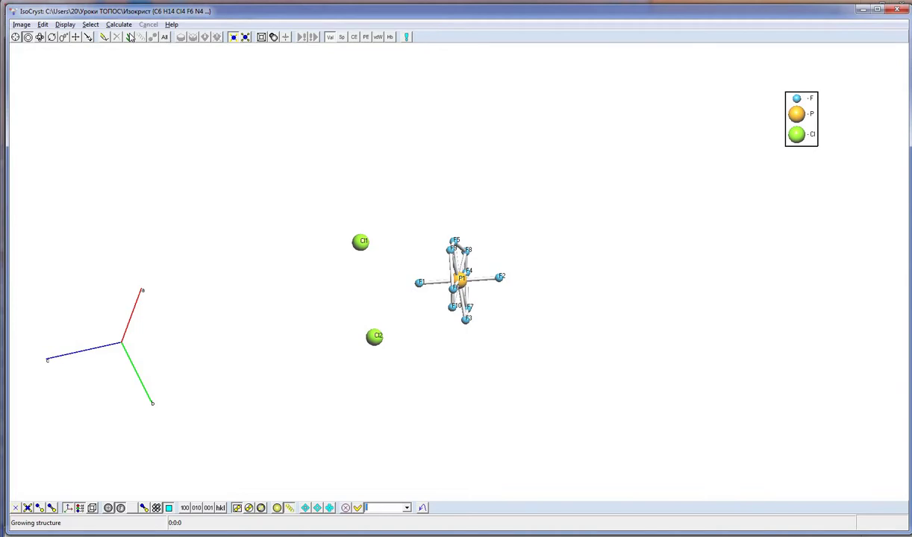
left_click(130, 37)
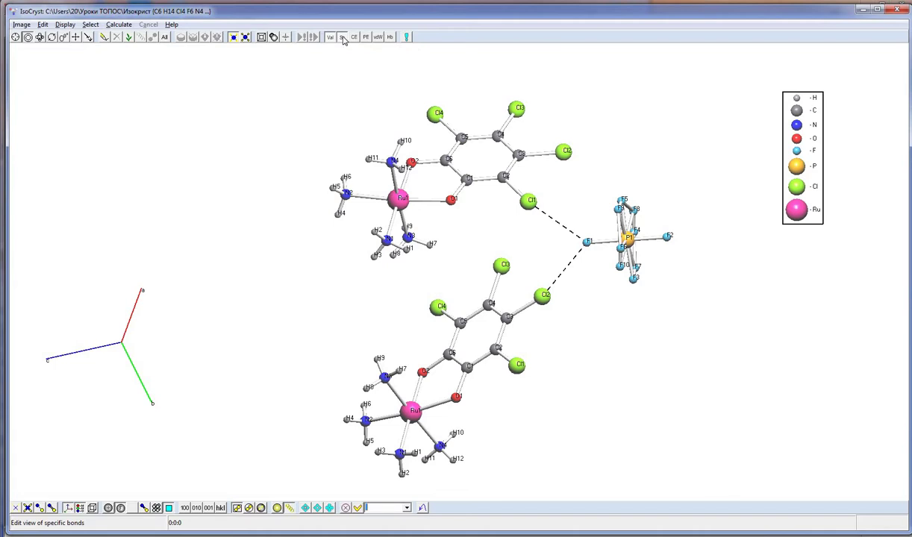
Hide Hb contacts and pick C5, C4, Cl3, Cl4: C4–C5 1.394 Å, torsion −1.16°.
left_click(341, 37)
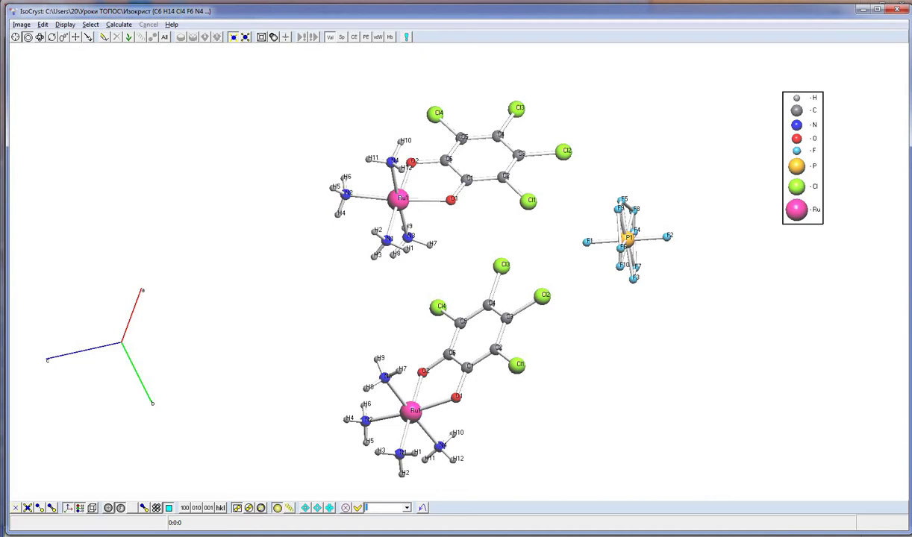
left_click(463, 138)
left_click(498, 134)
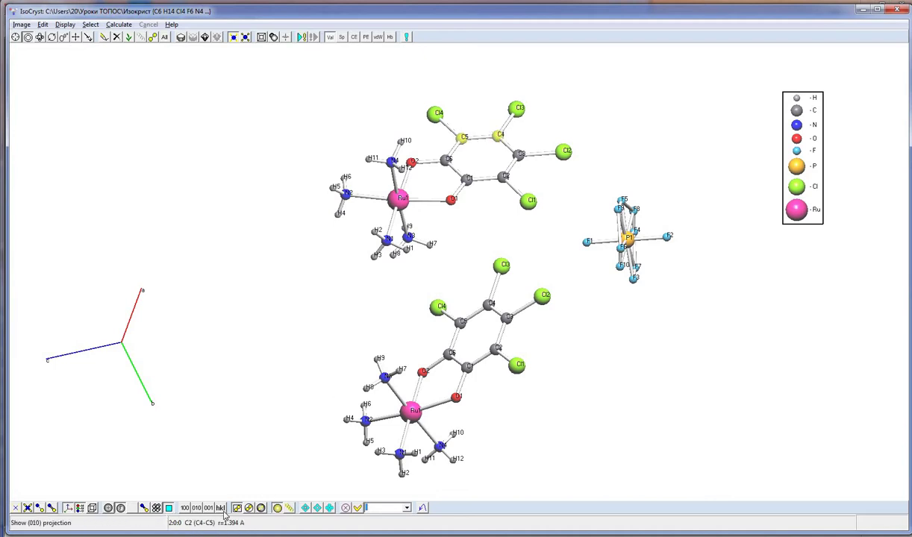
left_click(517, 108)
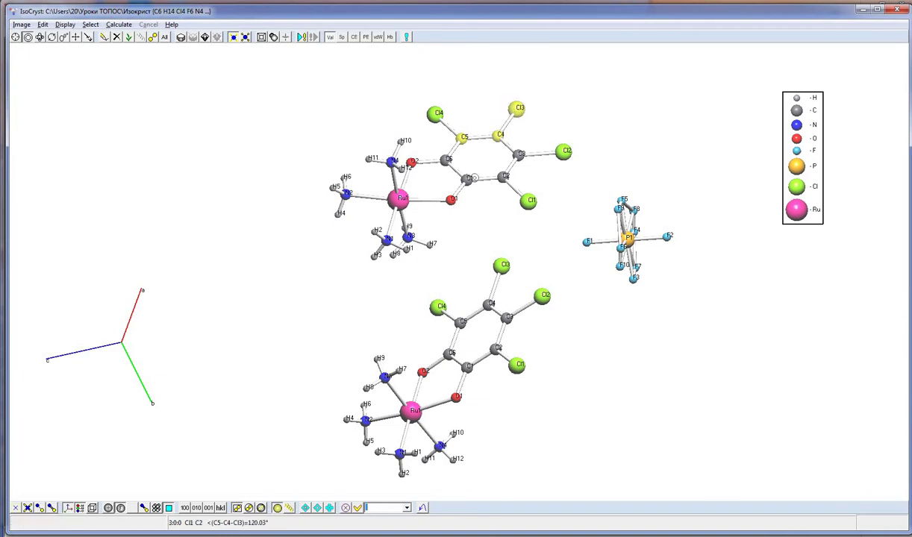
left_click(435, 114)
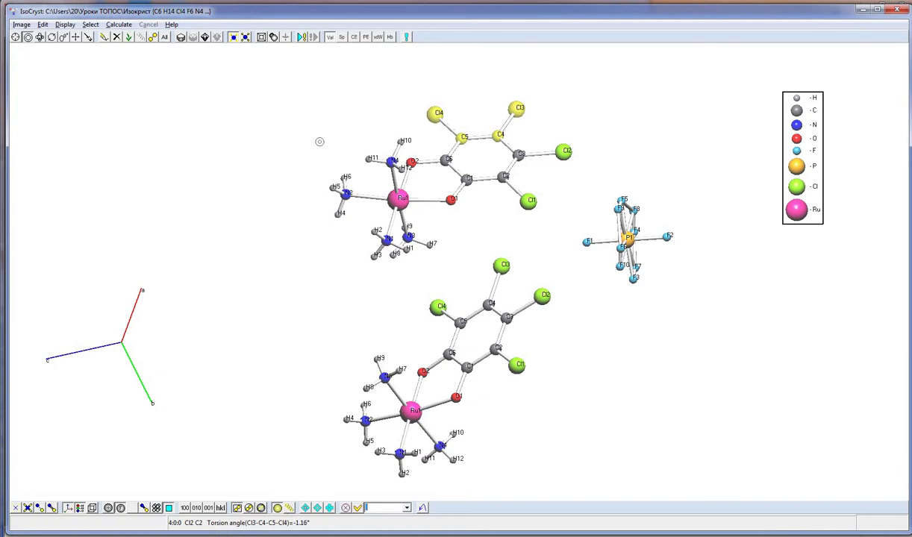
Run the selected-atoms calculation for Cl3, C4, C5, Cl4, giving a −1.16° torsion angle.
left_click(118, 24)
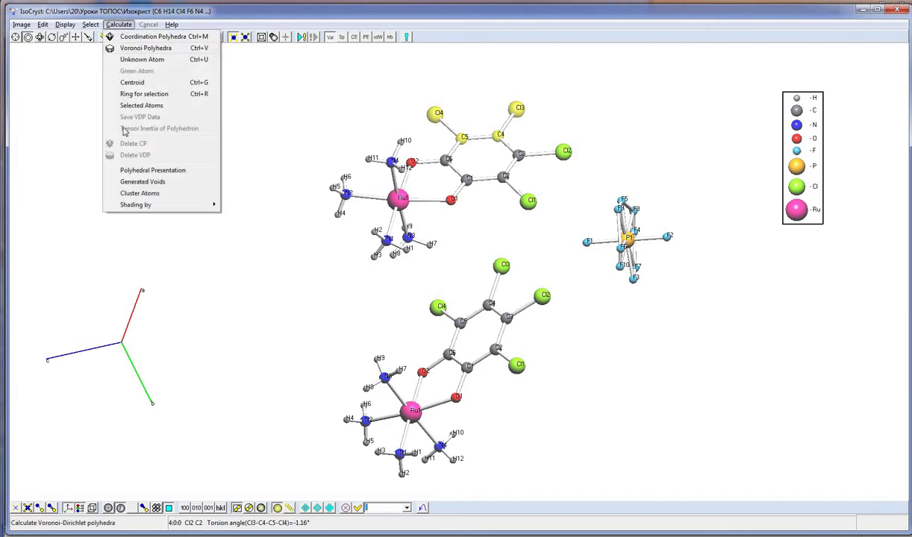
left_click(134, 106)
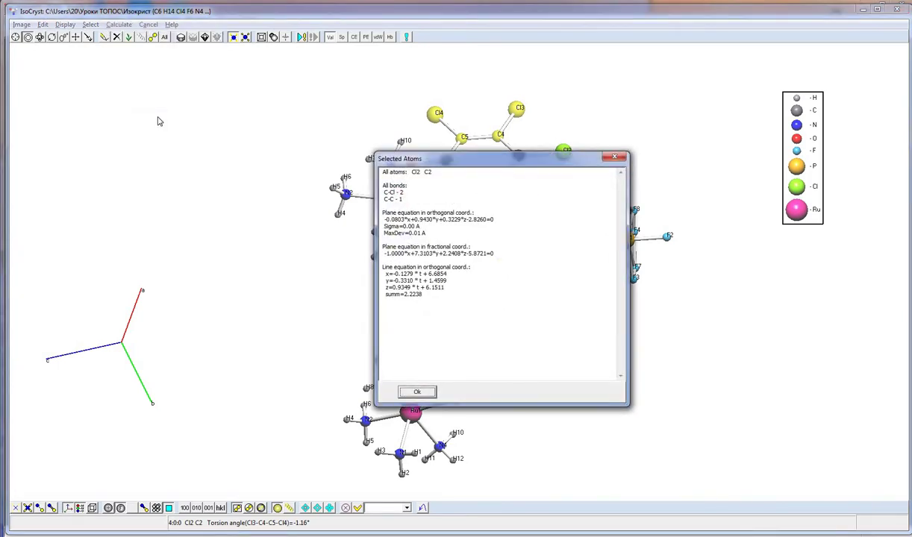
left_click(413, 391)
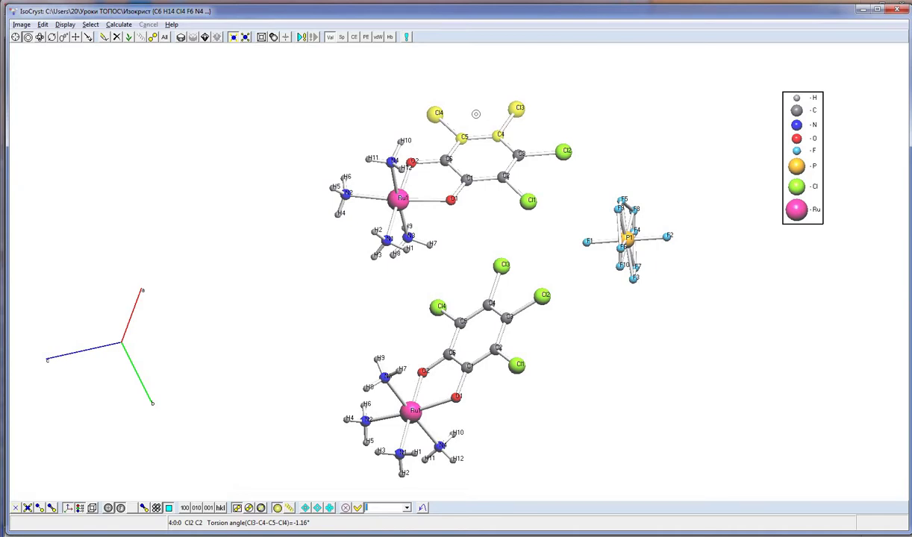
Measure C3, C2 and C6 against the ring plane: 0.0239 Å, 0.49° line–plane, 0.73° between planes.
left_click(520, 154)
left_click(503, 176)
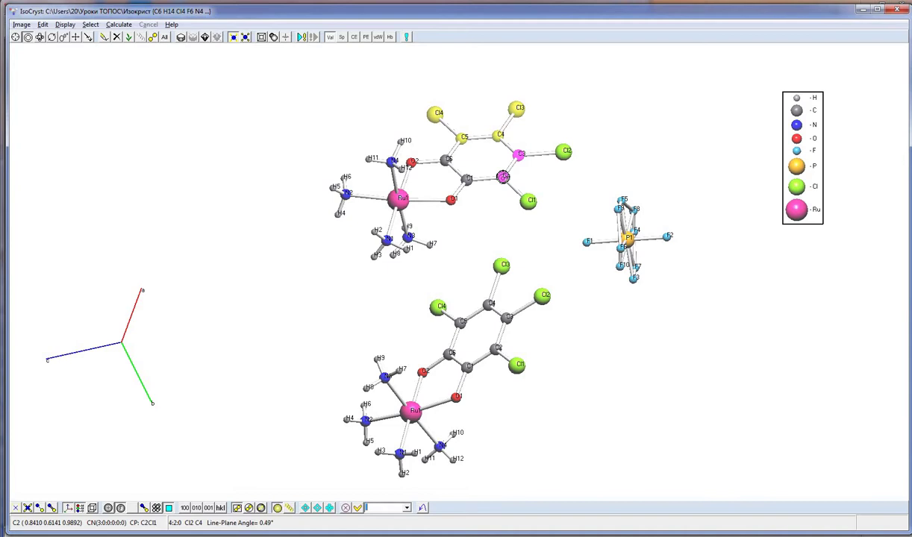
left_click(445, 160)
left_click(445, 160)
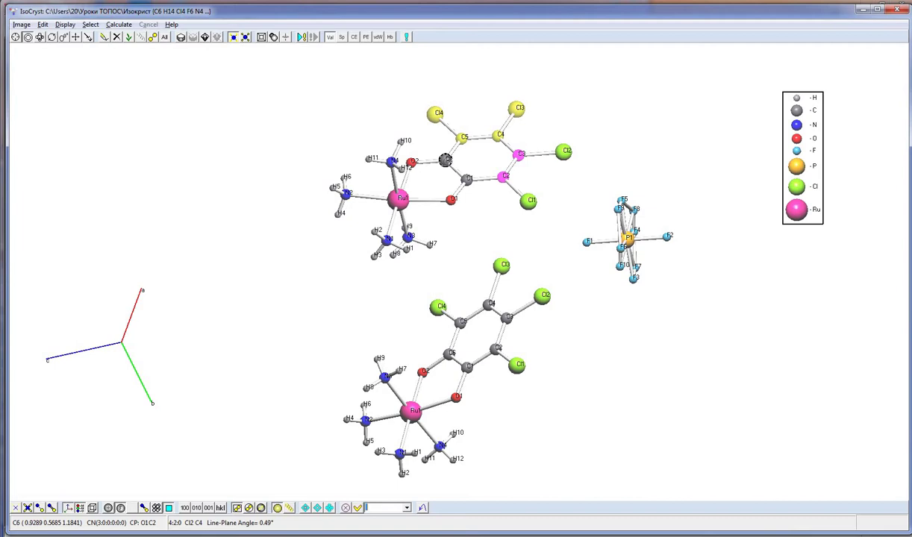
left_click(445, 159)
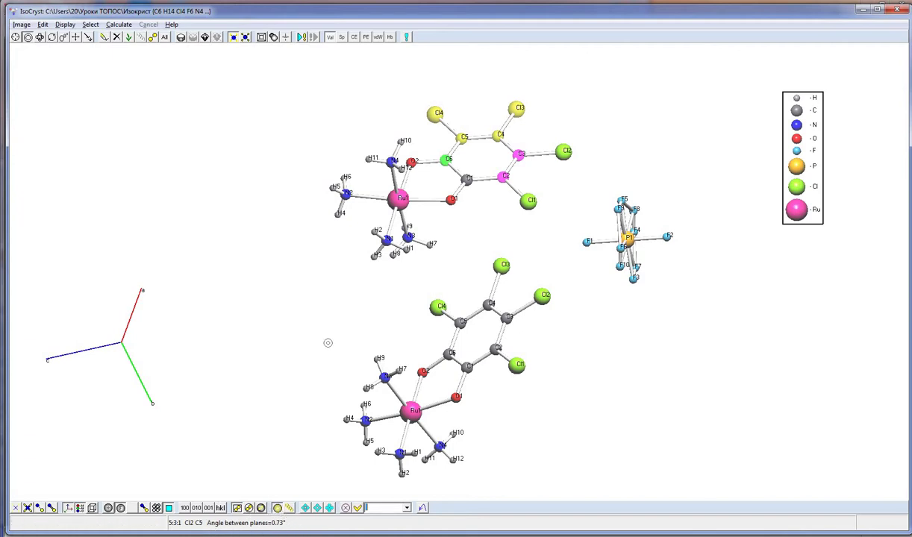
left_click(446, 159)
left_click(445, 159)
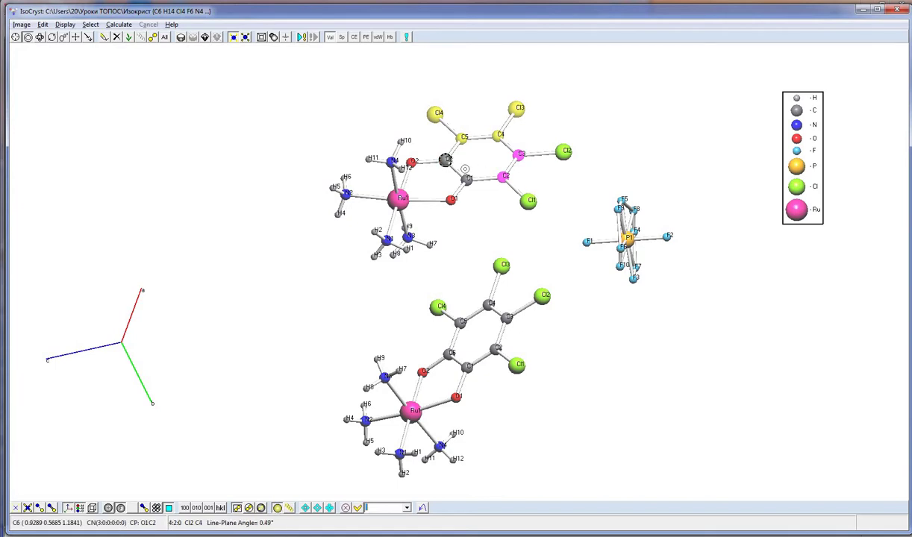
left_click(504, 177)
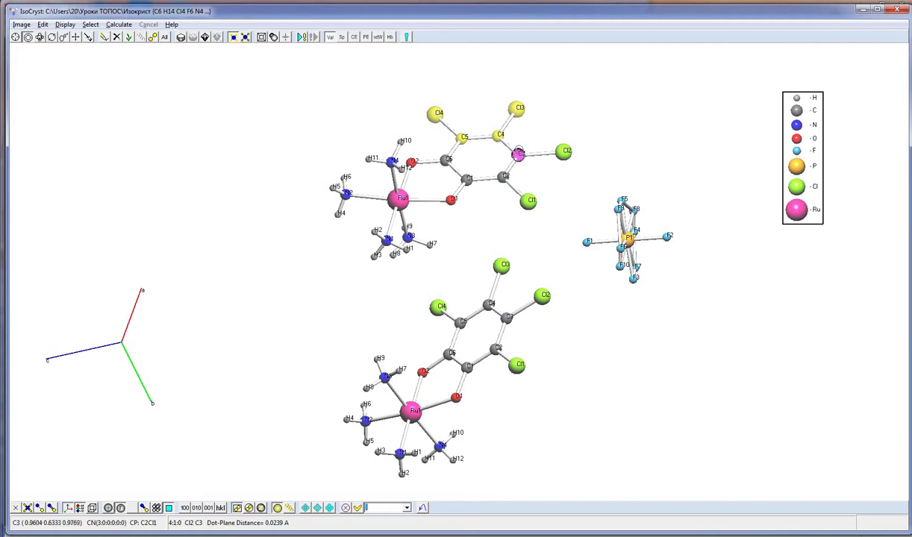
left_click(518, 154)
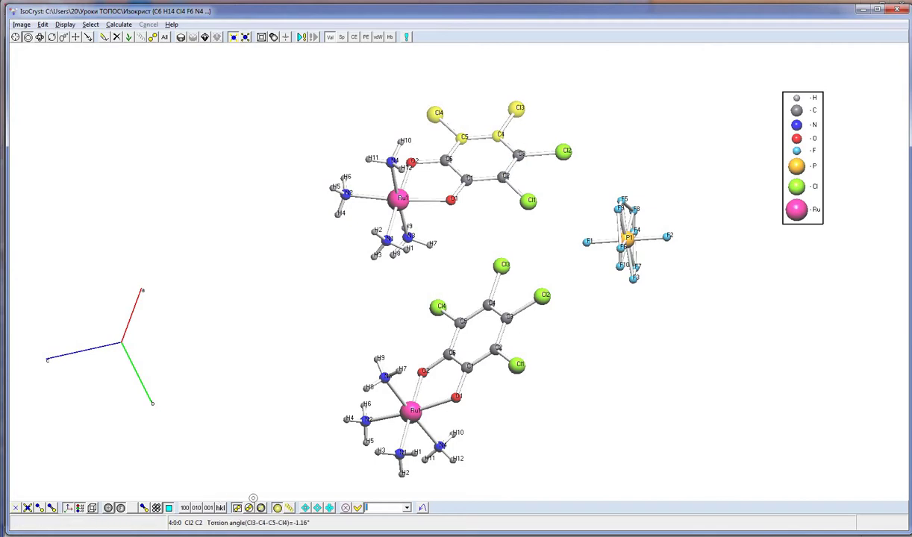
Select the entire upper Ru complex as one connected chain.
left_click(288, 508)
left_click(400, 198)
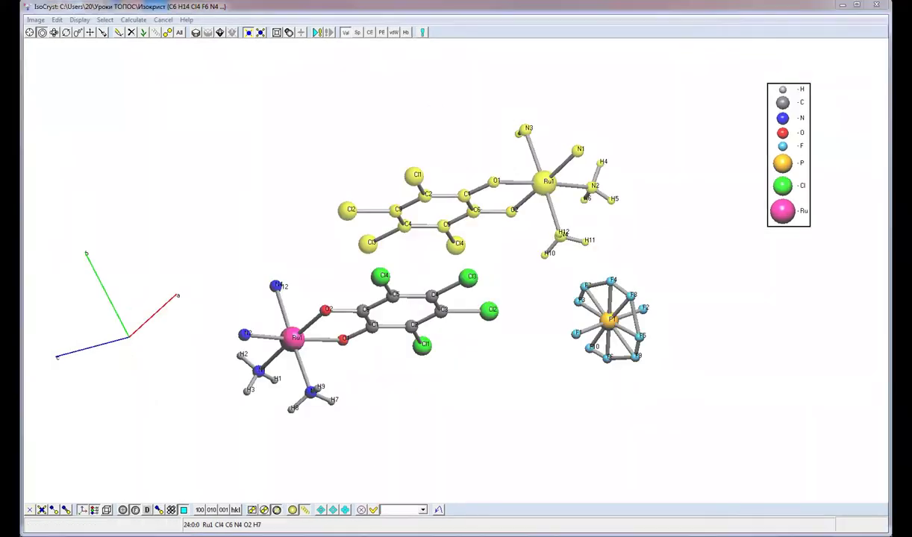
left_click(105, 19)
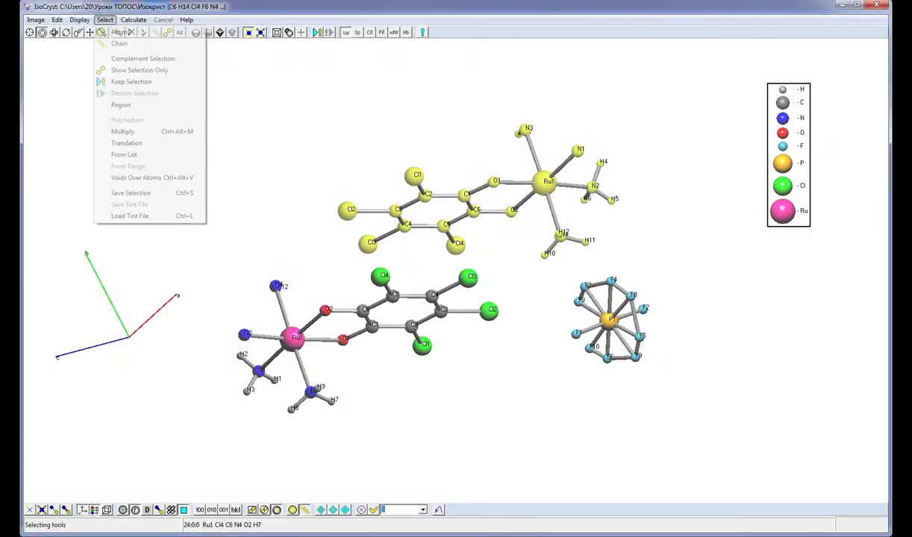
Save the selected Ru complex as the fragment file 'Izo'.
left_click(162, 197)
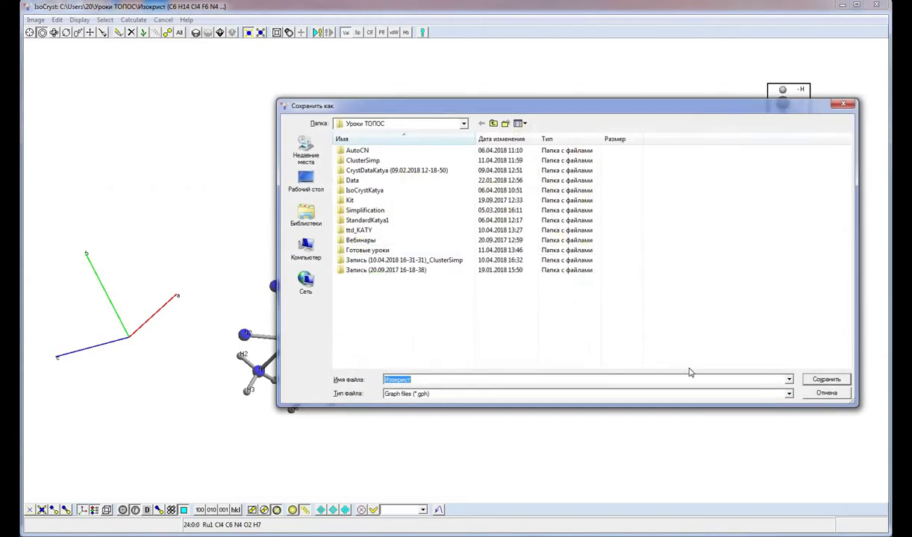
left_click(414, 379)
left_click_drag(403, 380, 343, 381)
type("Izo")
left_click(825, 380)
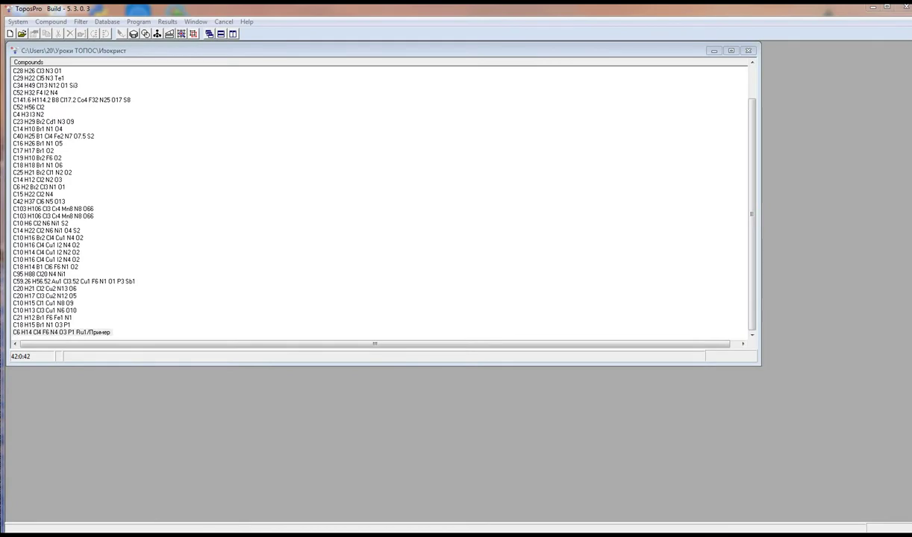
Load the Izo.gph fragment into a SubGraph topology filter and preview its structure.
left_click(81, 22)
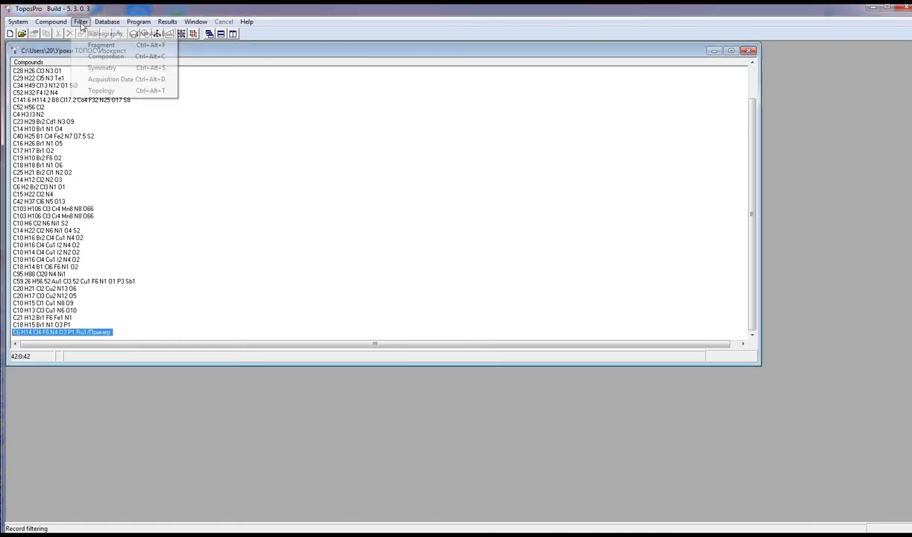
left_click(93, 93)
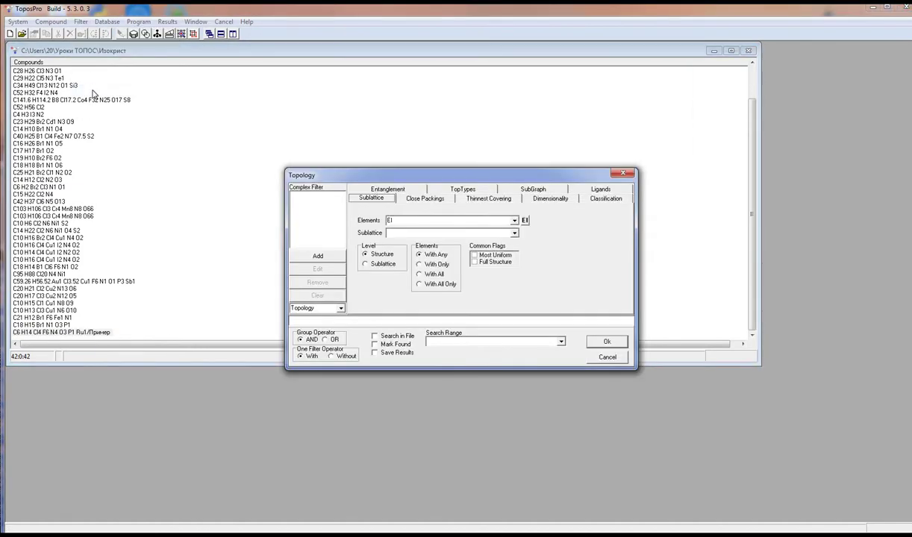
left_click(531, 190)
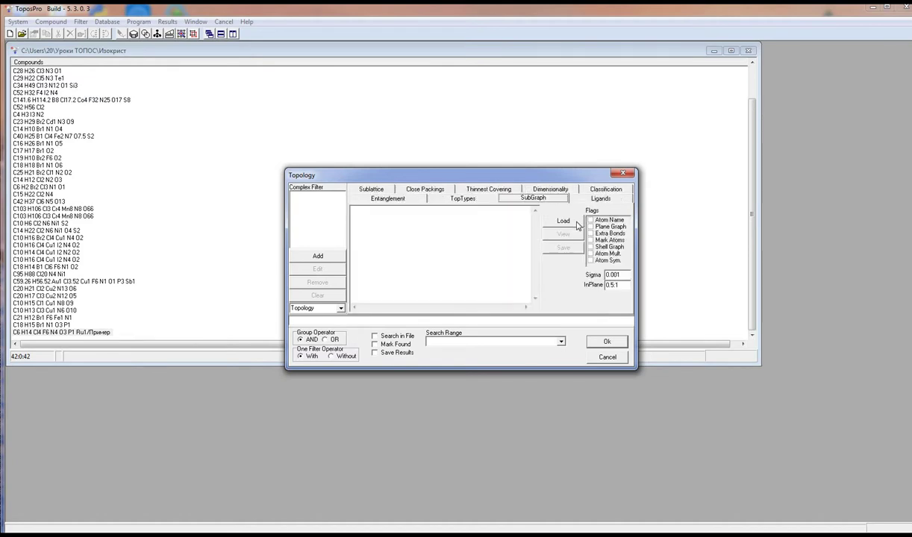
left_click(575, 226)
left_click(448, 193)
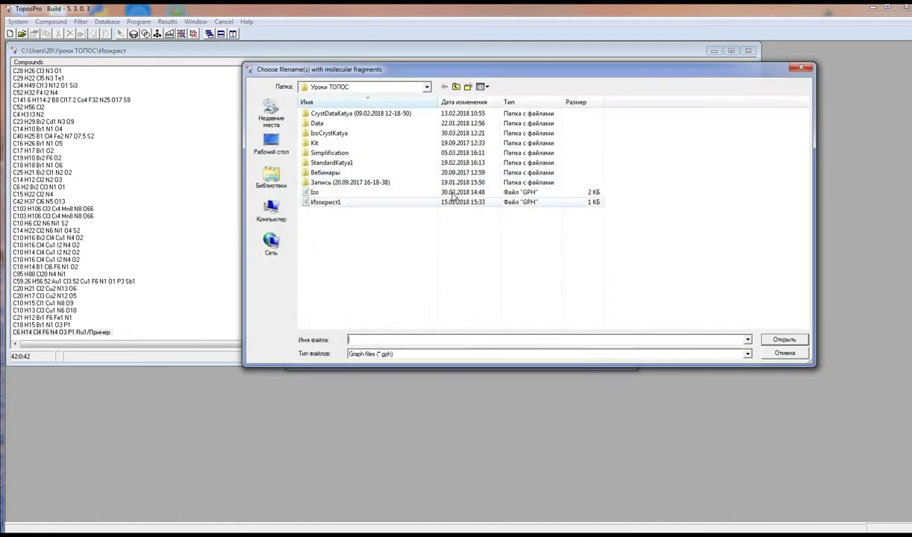
left_click(781, 340)
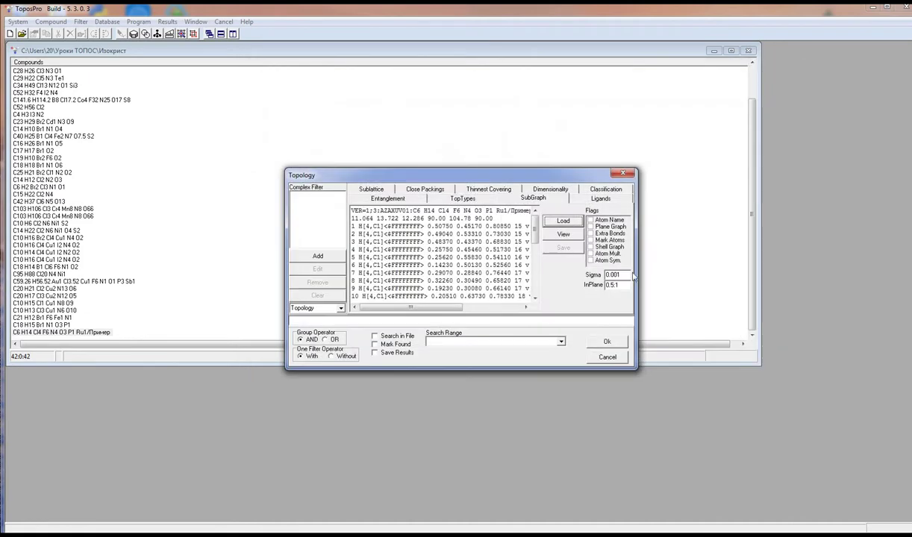
left_click(565, 235)
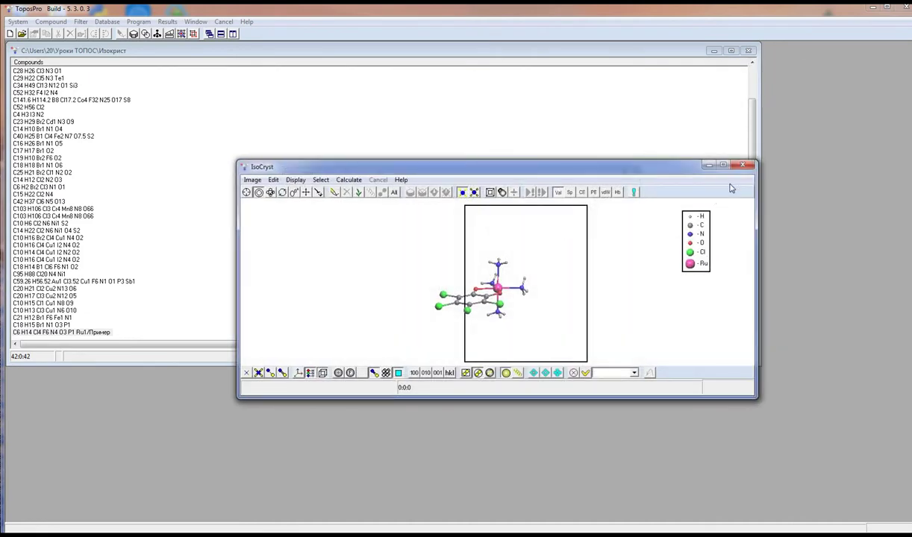
left_click(742, 165)
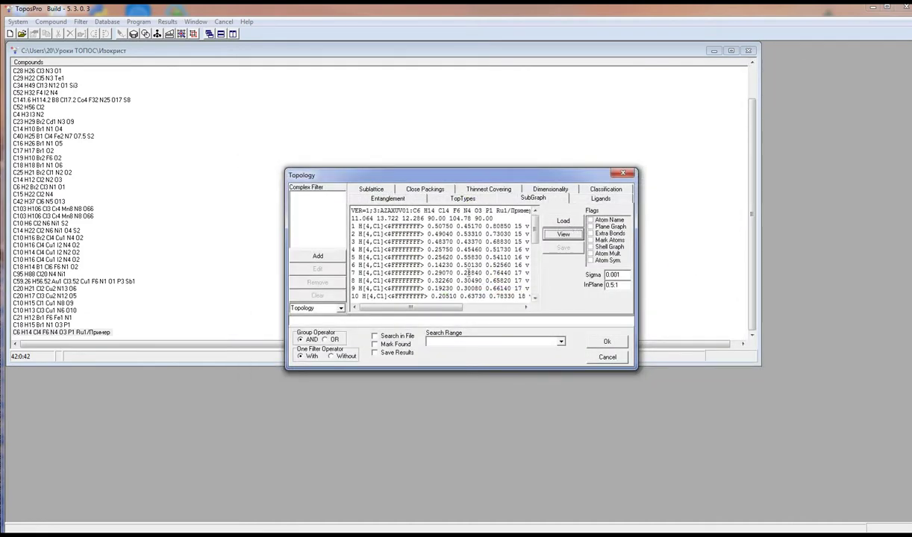
Add the Izo fragment to the filter and run the search, finding 3 compounds.
left_click(318, 257)
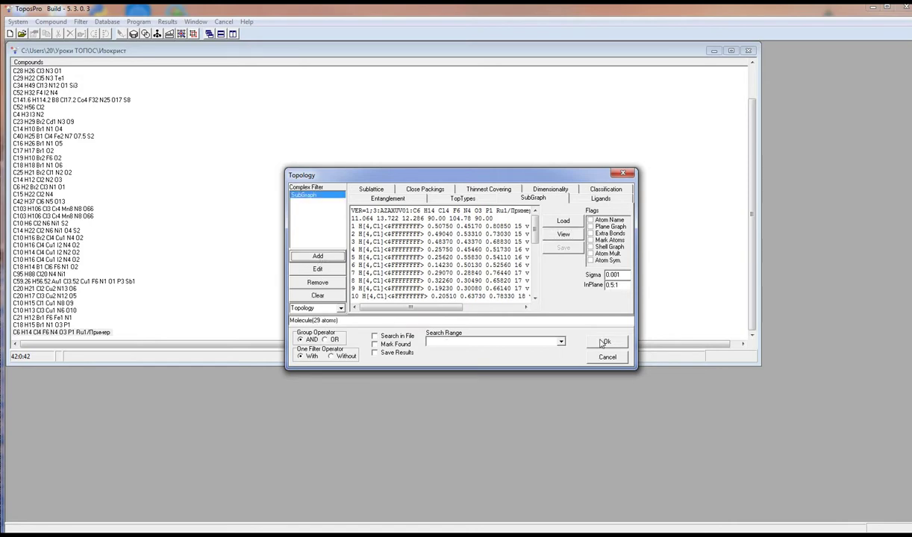
left_click(604, 342)
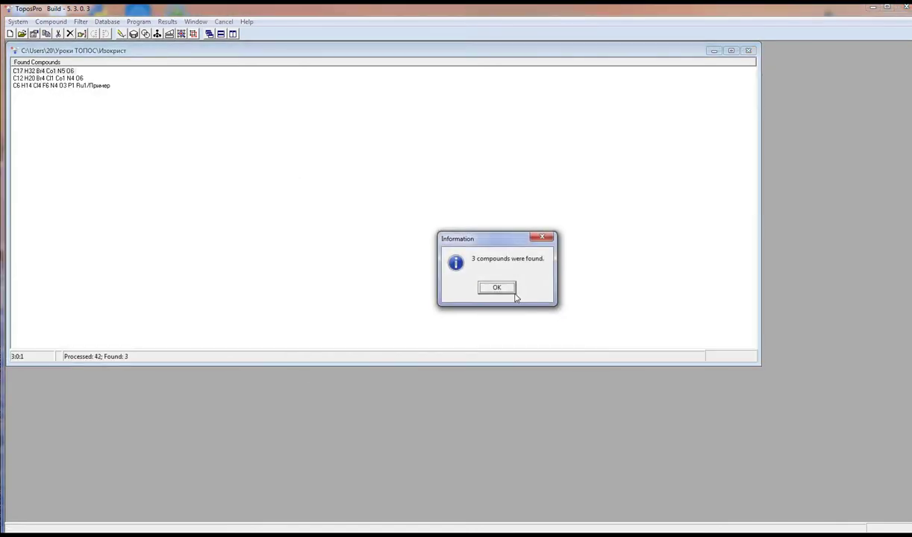
left_click(497, 289)
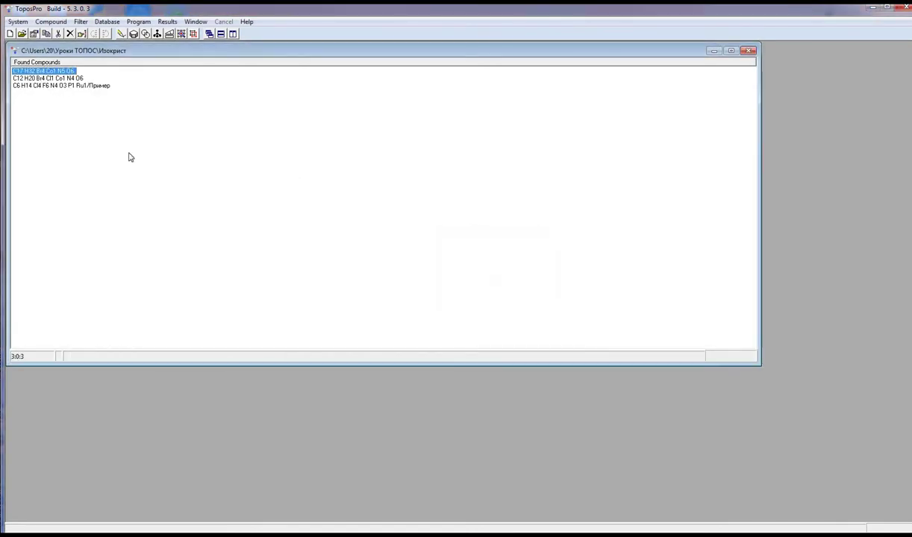
left_click(120, 34)
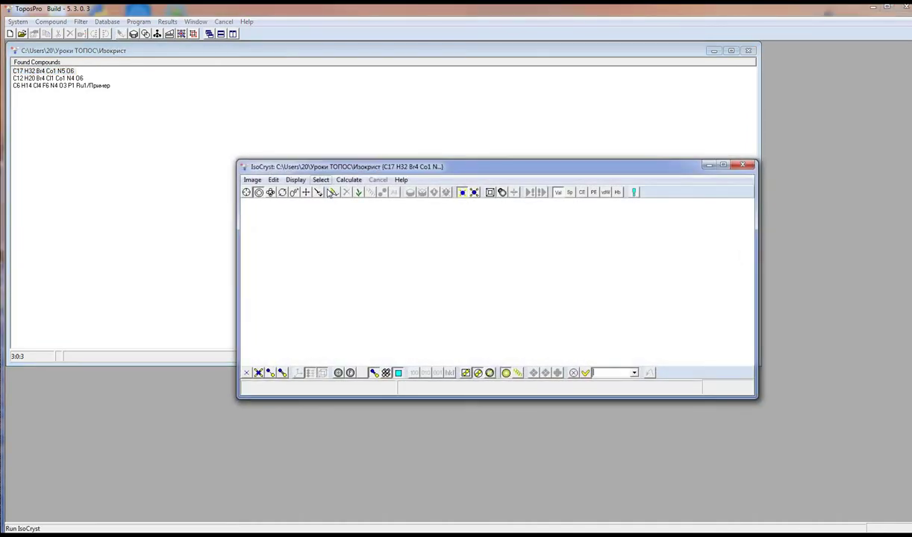
Draw the first found Co compound and load Izo.gph as a tint file.
left_click(334, 195)
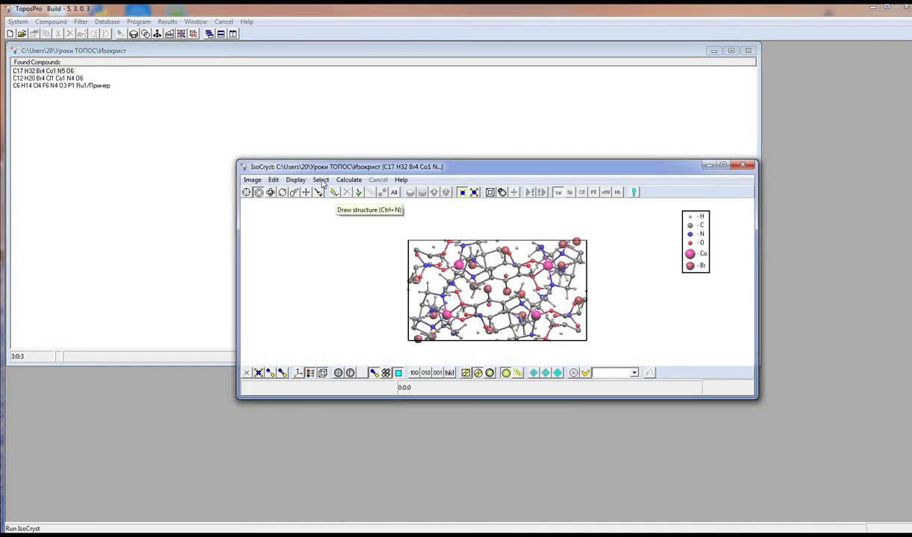
left_click(320, 180)
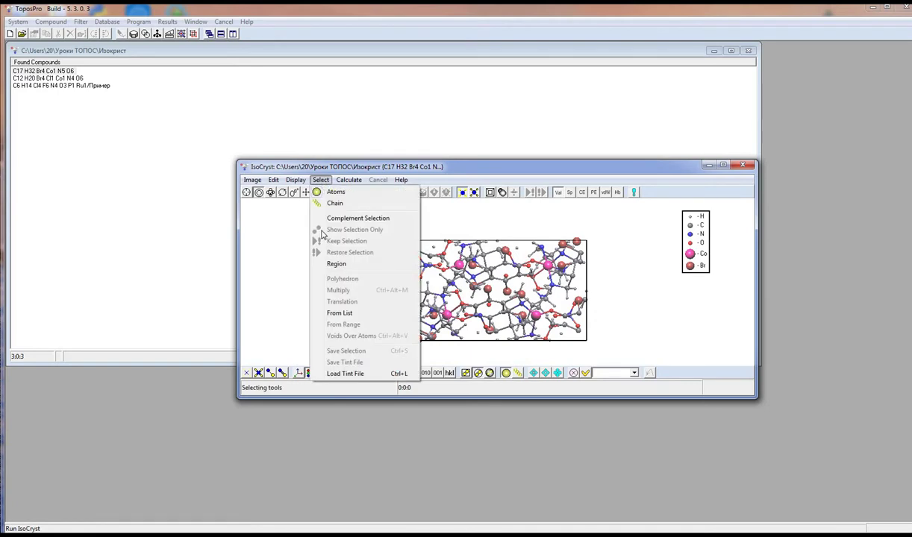
left_click(345, 373)
left_click(747, 354)
left_click(733, 371)
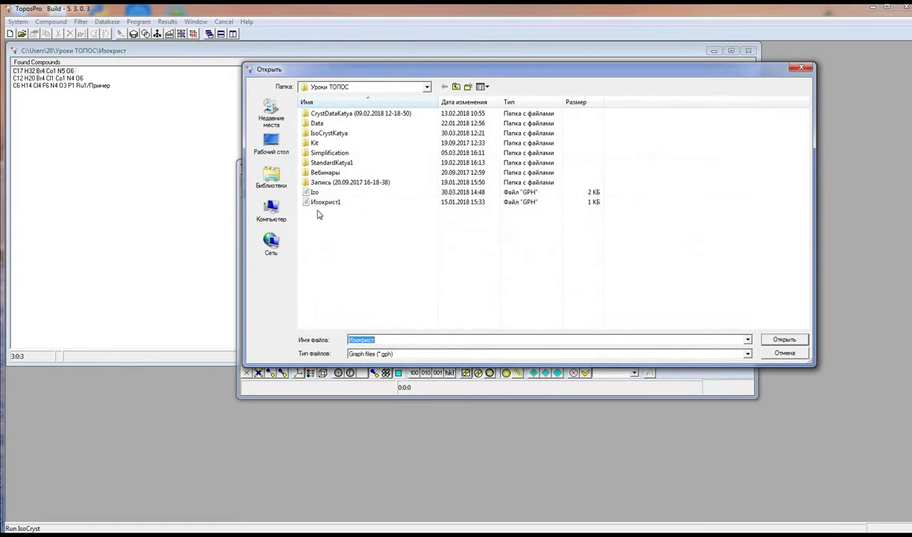
left_click(315, 193)
left_click(780, 340)
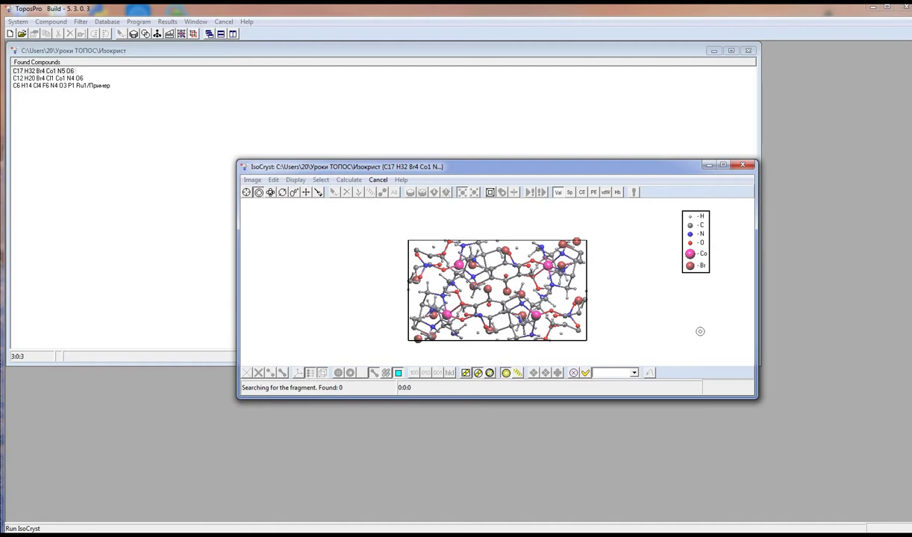
Grow the structure and show only the matched Izo fragment (Fragment 1) in yellow.
left_click_drag(446, 168, 660, 173)
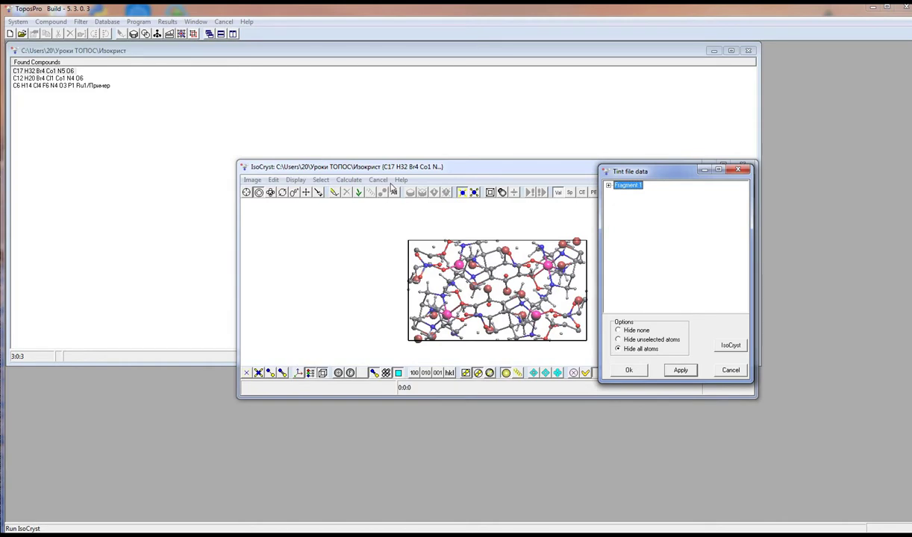
left_click(359, 193)
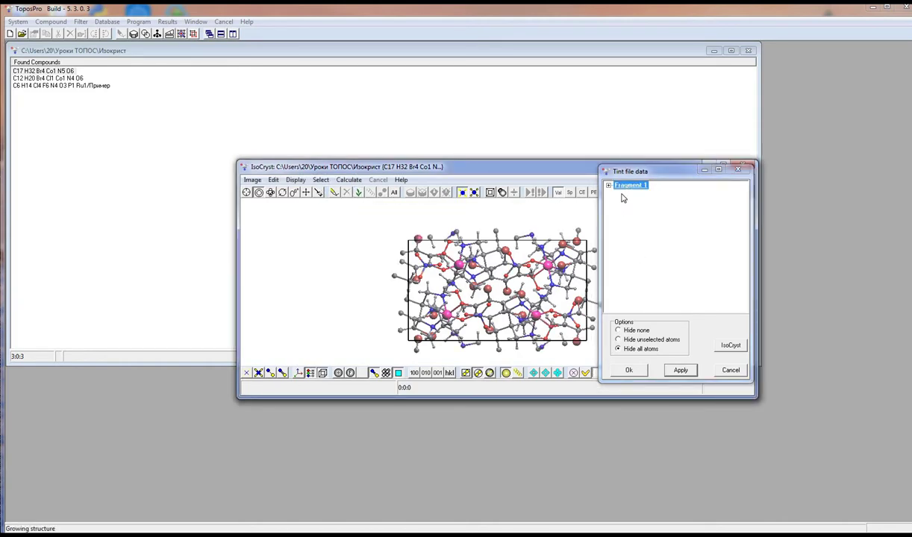
left_click(679, 372)
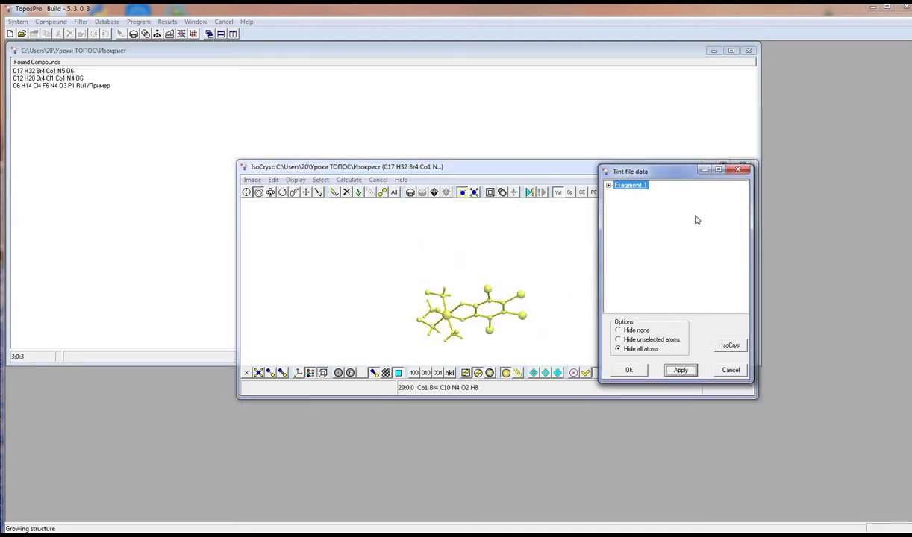
left_click(737, 169)
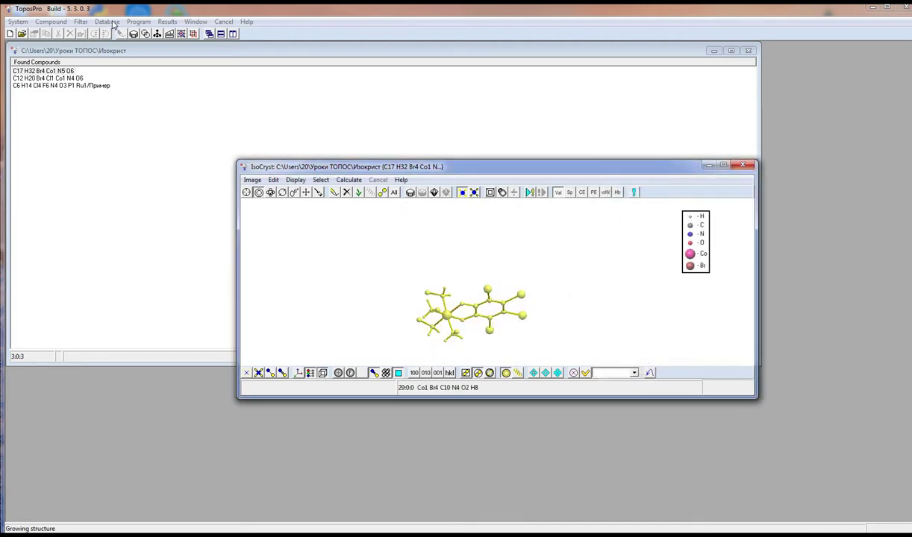
left_click(136, 23)
Reopen the Ru complex and add neighbouring atoms within a radius sphere around it.
left_click(155, 132)
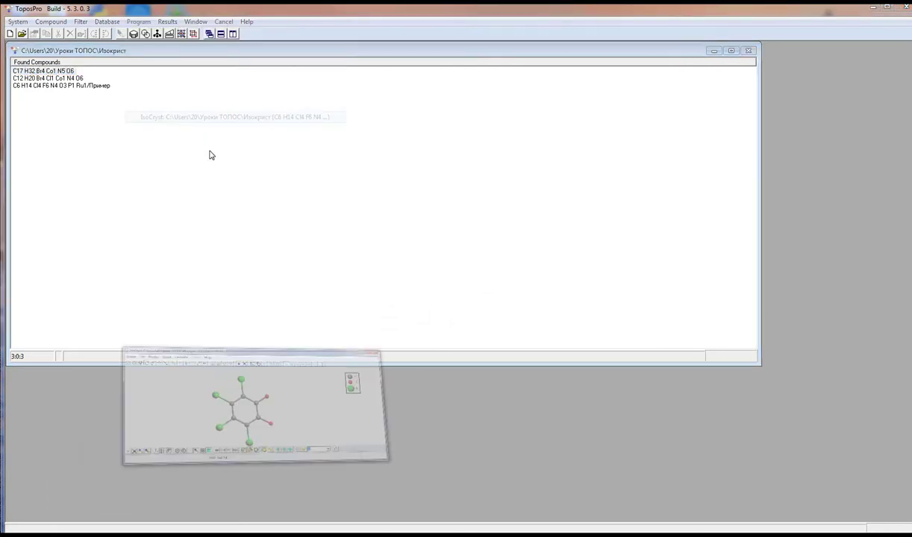
left_click(258, 192)
left_click_drag(472, 286, 458, 322)
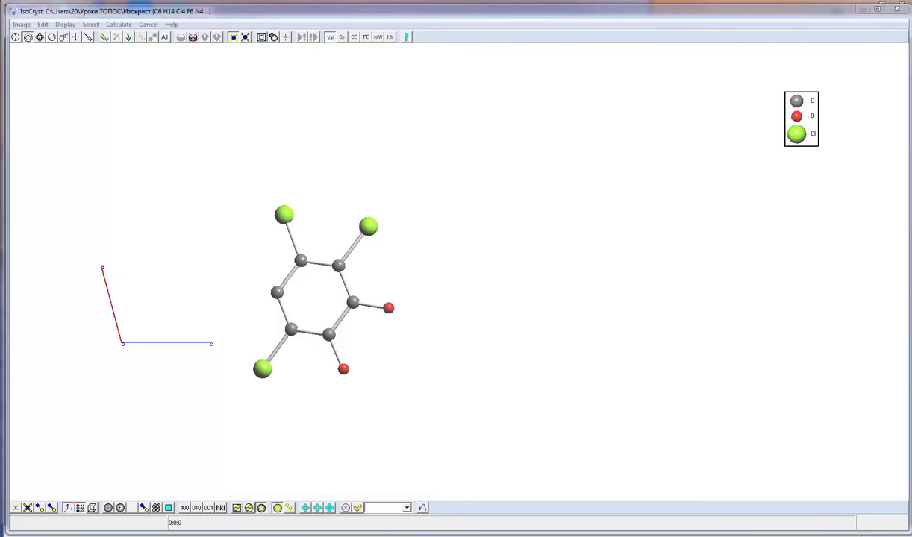
left_click(16, 38)
left_click_drag(287, 372, 266, 434)
left_click(128, 38)
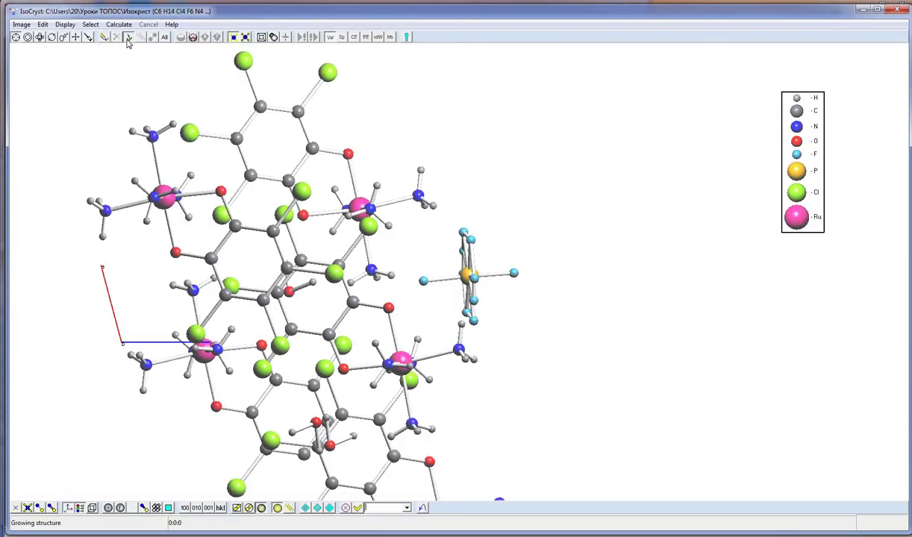
Build a Voronoi polyhedron around the Ru1 atom (volume 8.81 Å3, Rsd 1.2813 Å).
left_click_drag(136, 118, 130, 153)
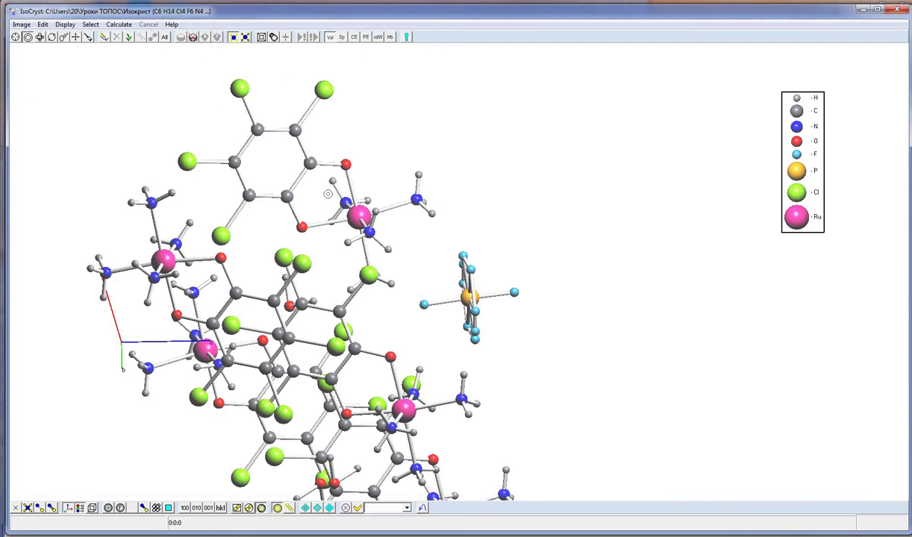
left_click(358, 216)
left_click(179, 39)
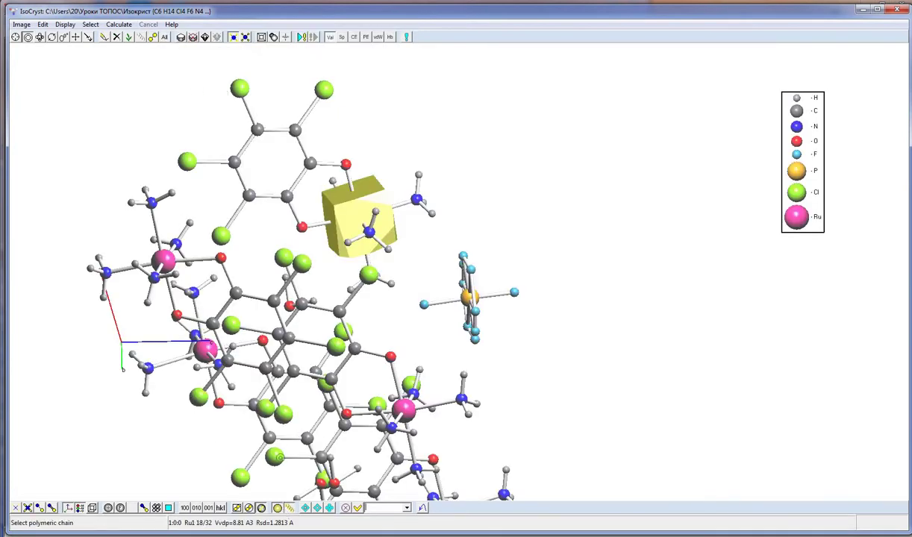
Compute Voronoi polyhedra for the upper catecholate ligand and review the selected-atoms report.
left_click(257, 129)
left_click(180, 37)
left_click(119, 25)
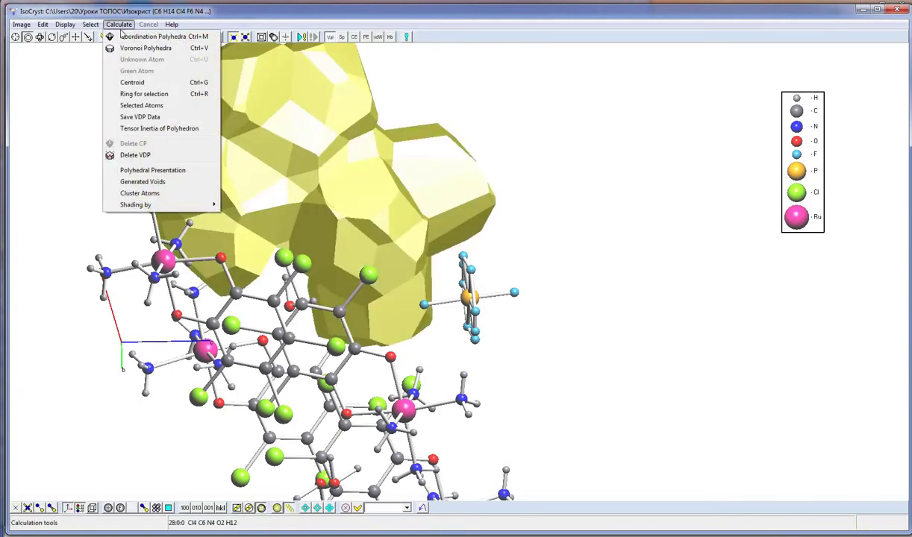
left_click(134, 106)
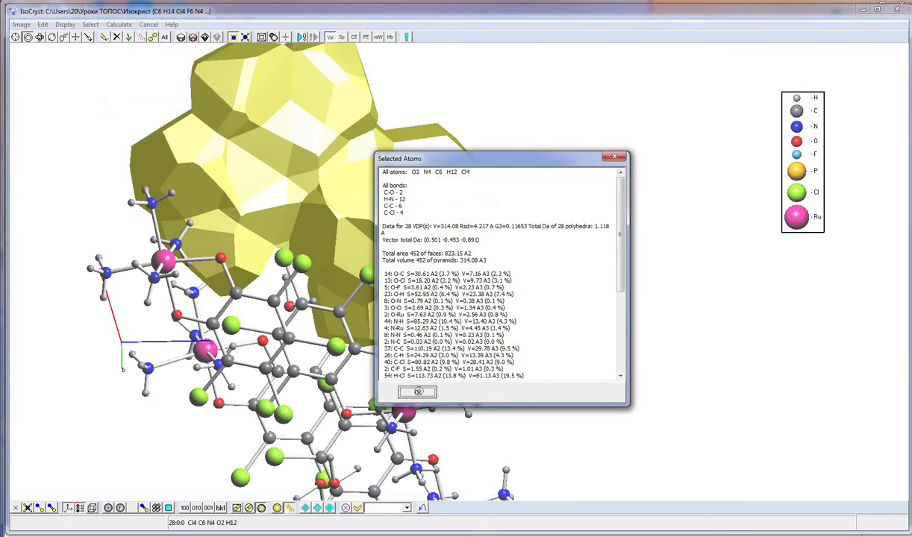
left_click(418, 391)
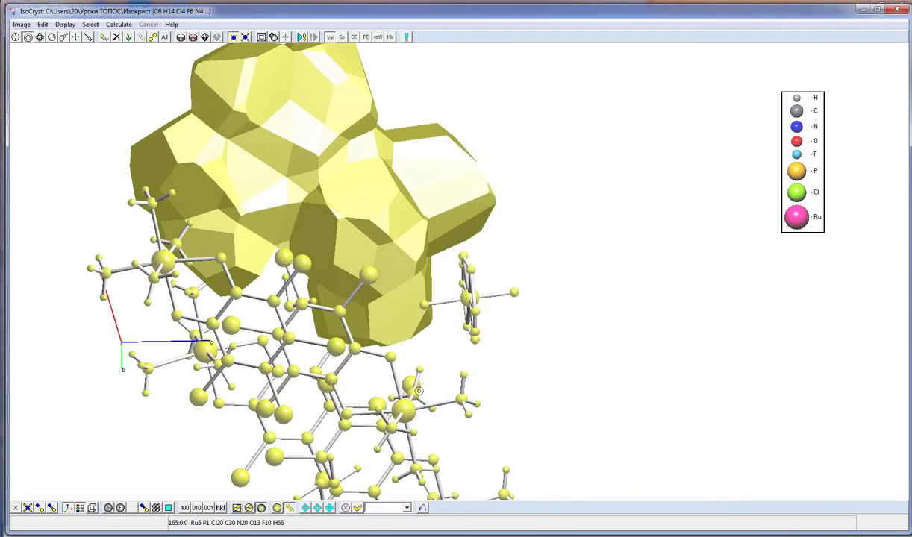
Display the polyhedra as unfilled wireframes with their vertices marked.
left_click(155, 509)
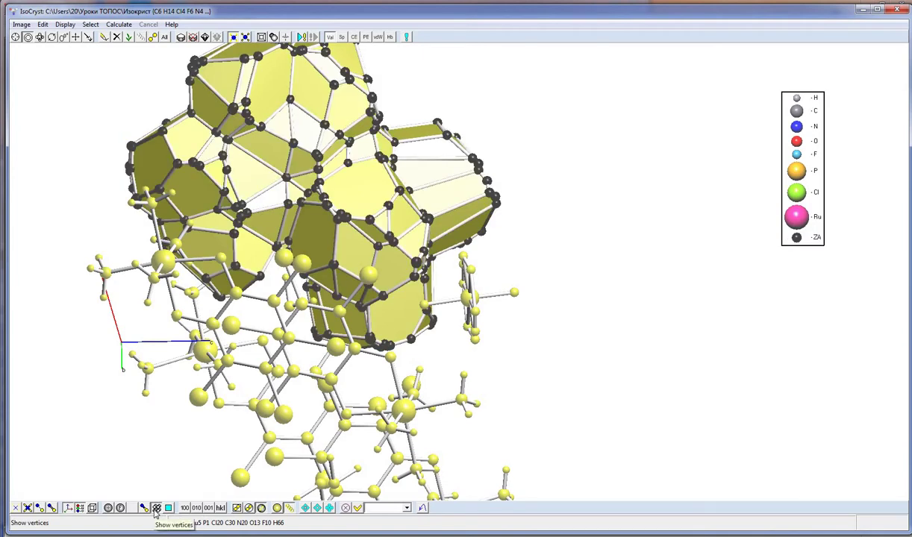
left_click(155, 508)
left_click(170, 509)
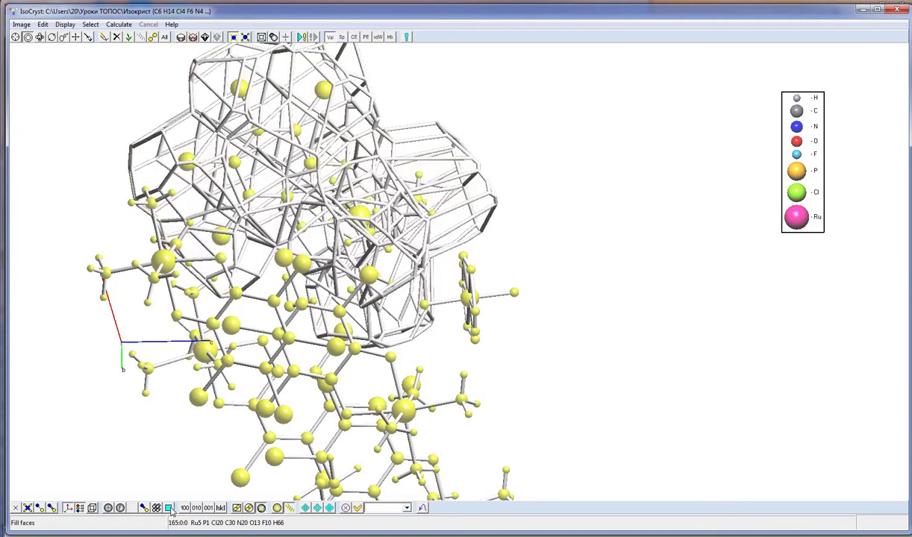
left_click(156, 508)
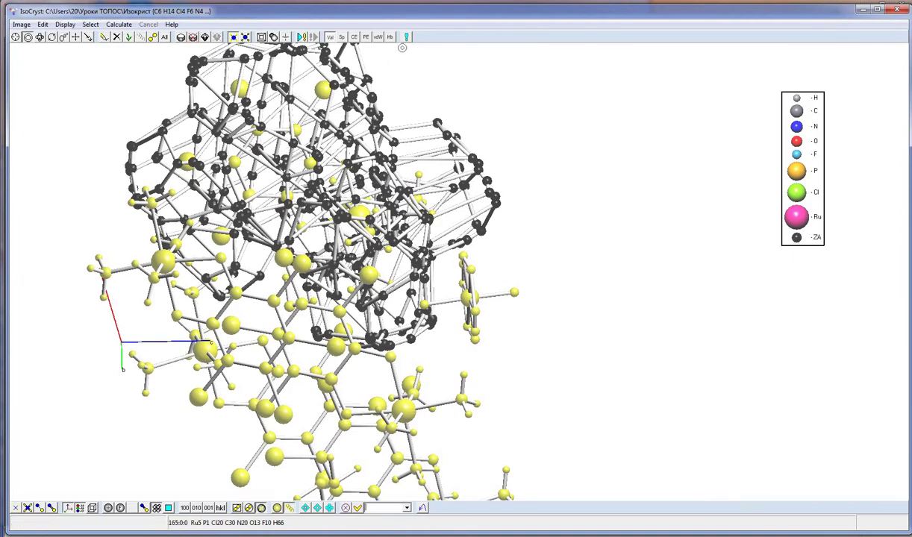
left_click(407, 37)
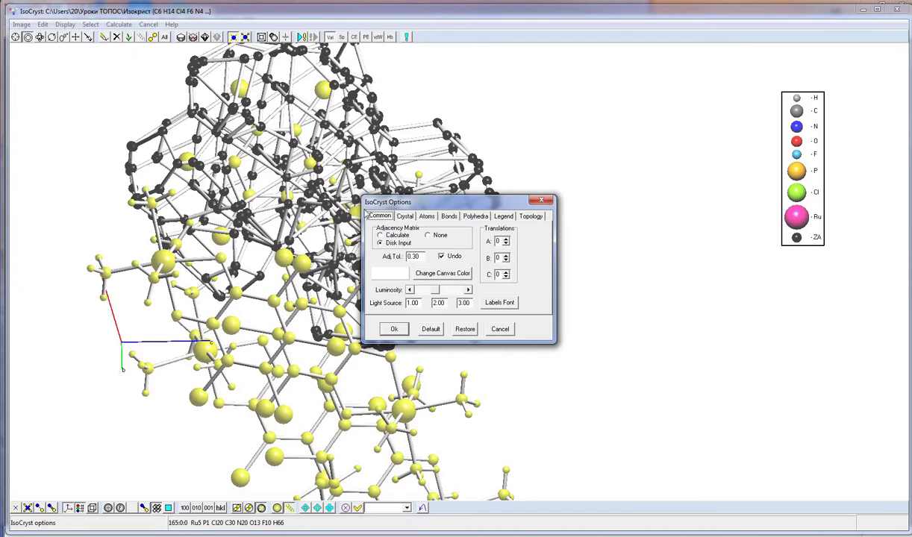
Set Translations A and B to 1, show unit-cell borders, and rotate the packing view.
left_click(506, 239)
left_click(506, 255)
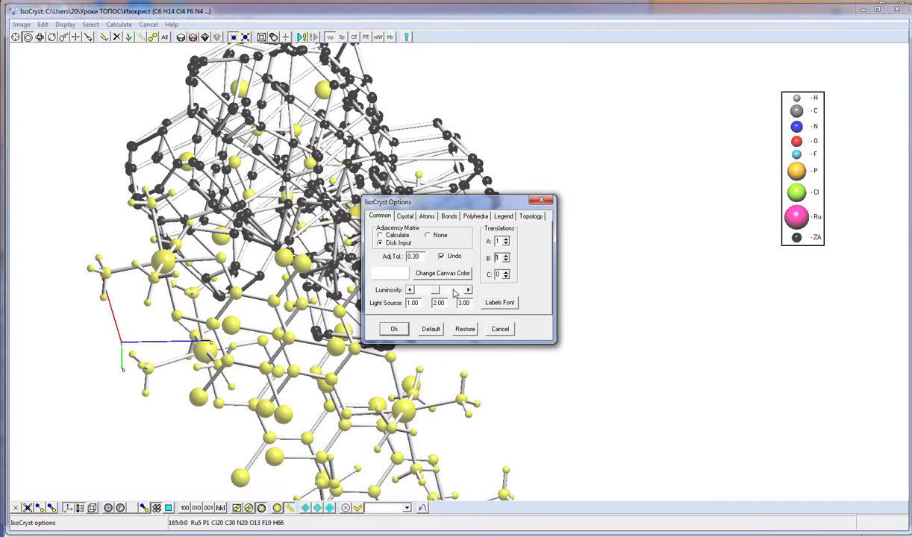
left_click(395, 329)
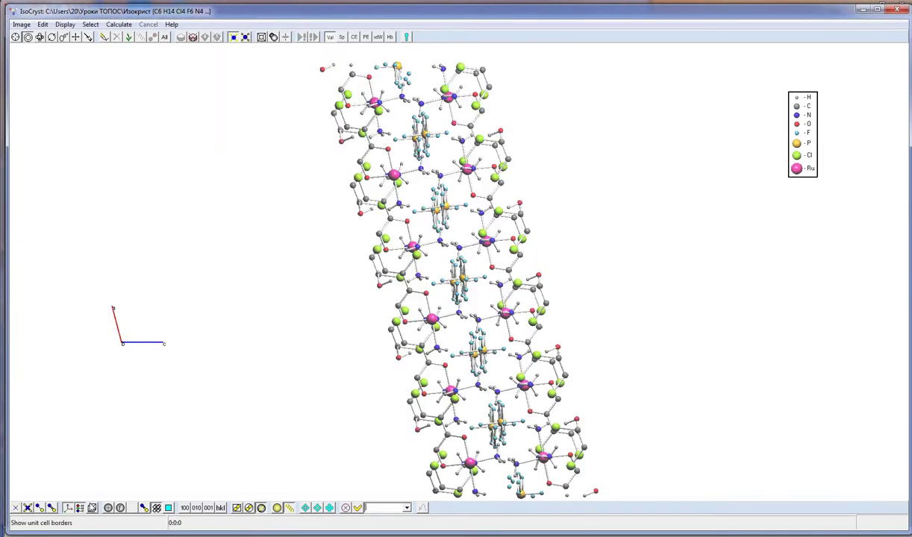
left_click(92, 508)
left_click(39, 37)
left_click_drag(234, 185, 373, 105)
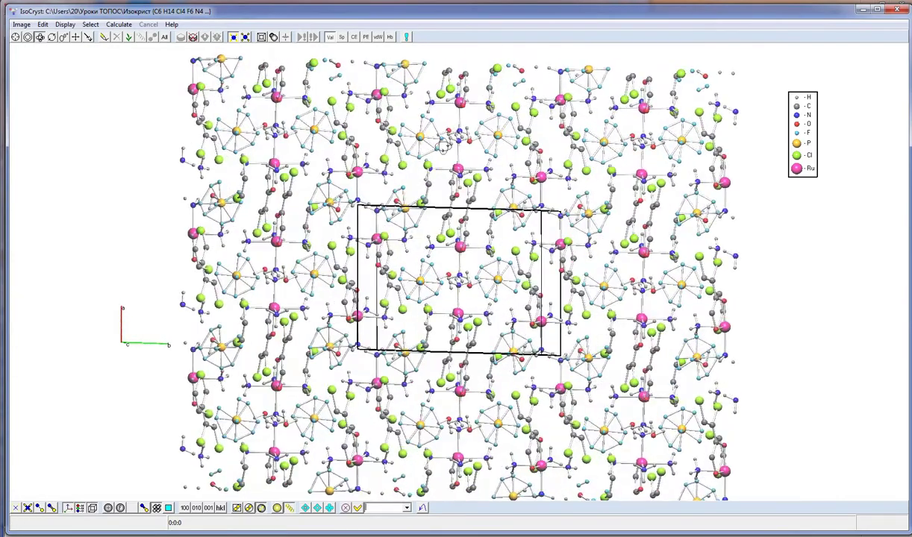
Check the Labels font (MS Sans Serif, regular, 8) and leave it unchanged.
left_click(406, 38)
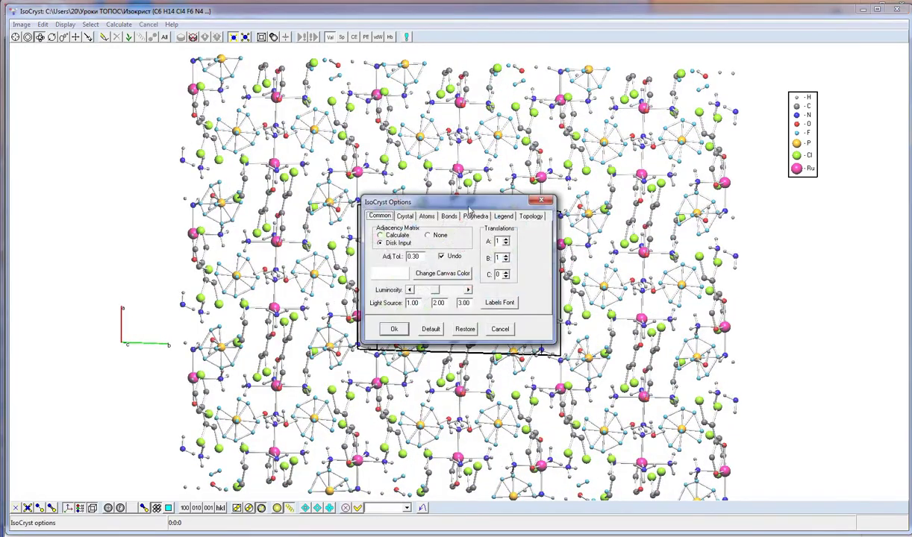
left_click(496, 306)
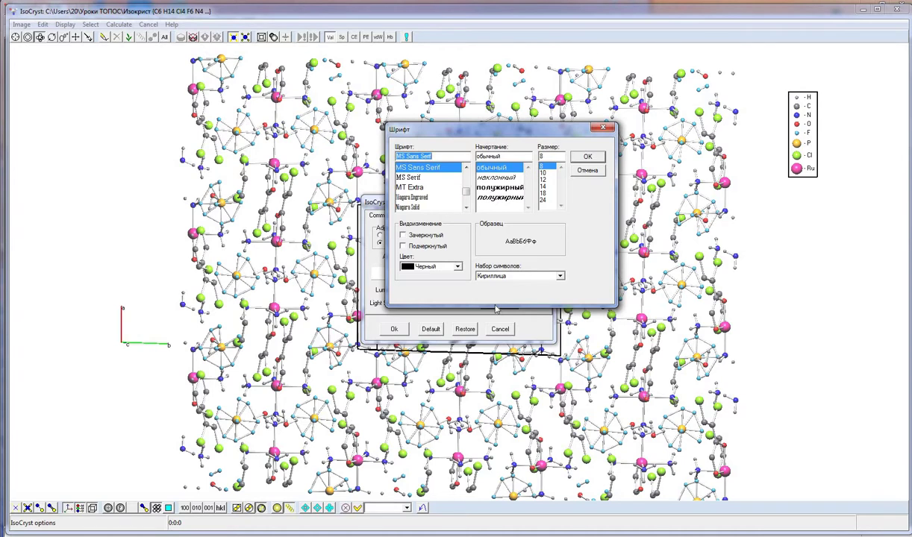
left_click(588, 170)
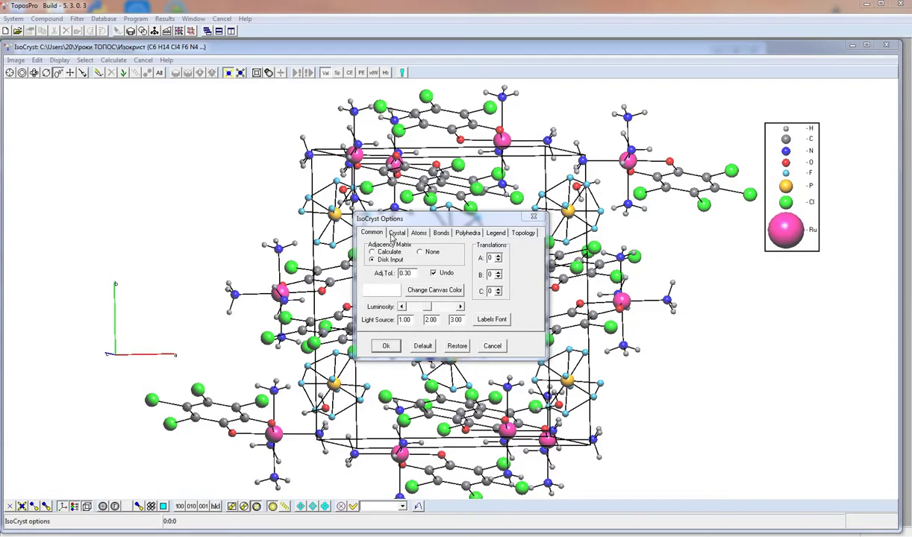
Set the crystal graphic scaling to 3 and the Ru atomic radius to 2.
left_click(395, 234)
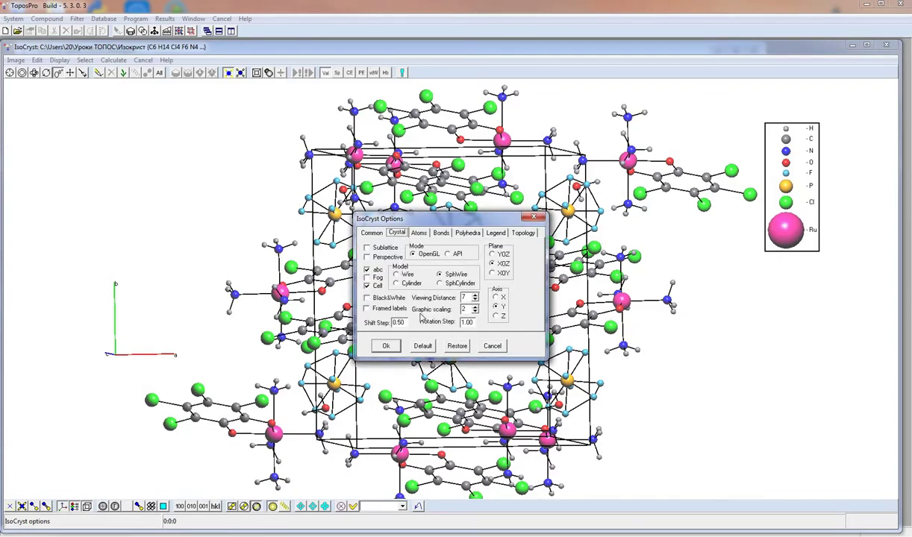
left_click(476, 309)
left_click(418, 234)
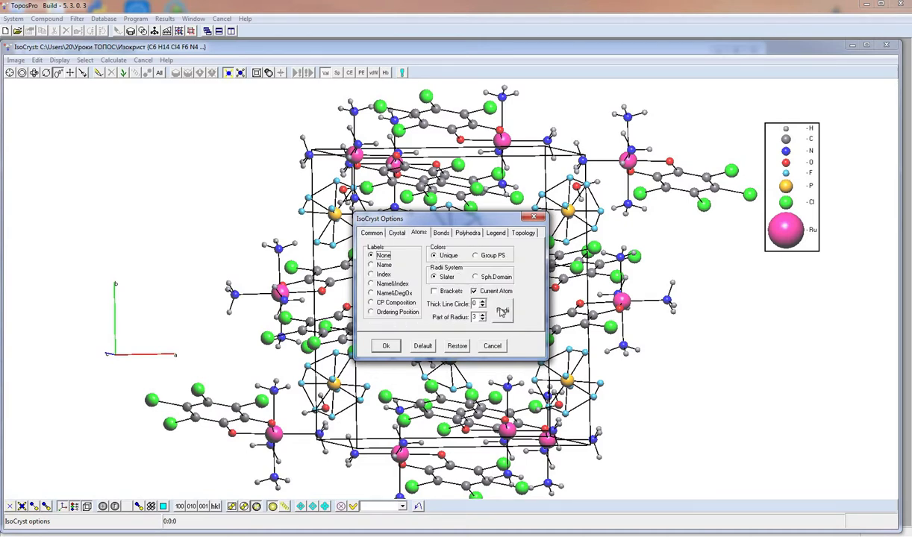
left_click(503, 312)
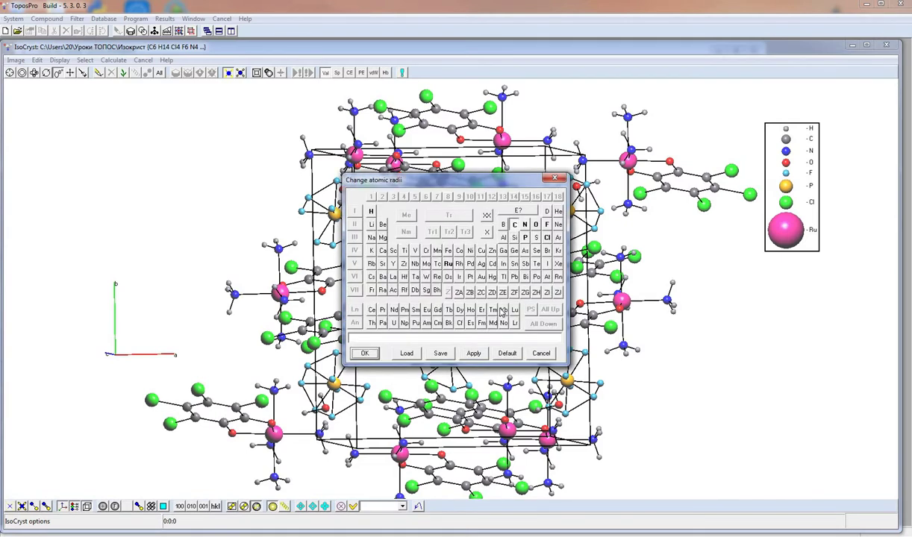
left_click(448, 266)
key("Tab")
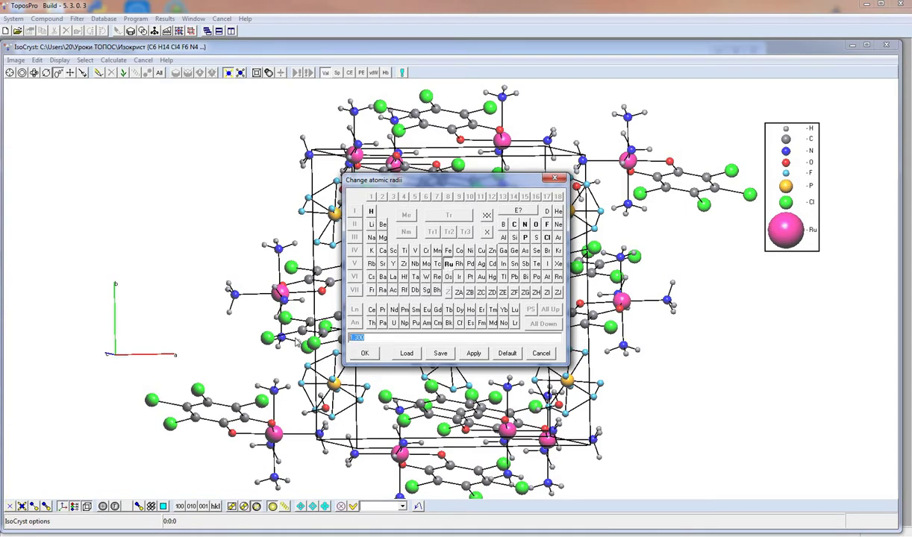
type("2.6")
left_click(365, 353)
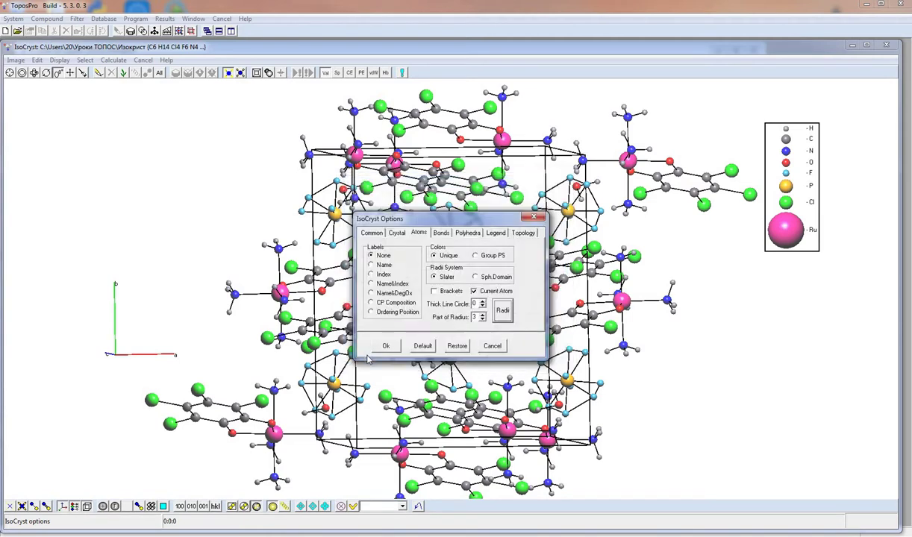
left_click(377, 345)
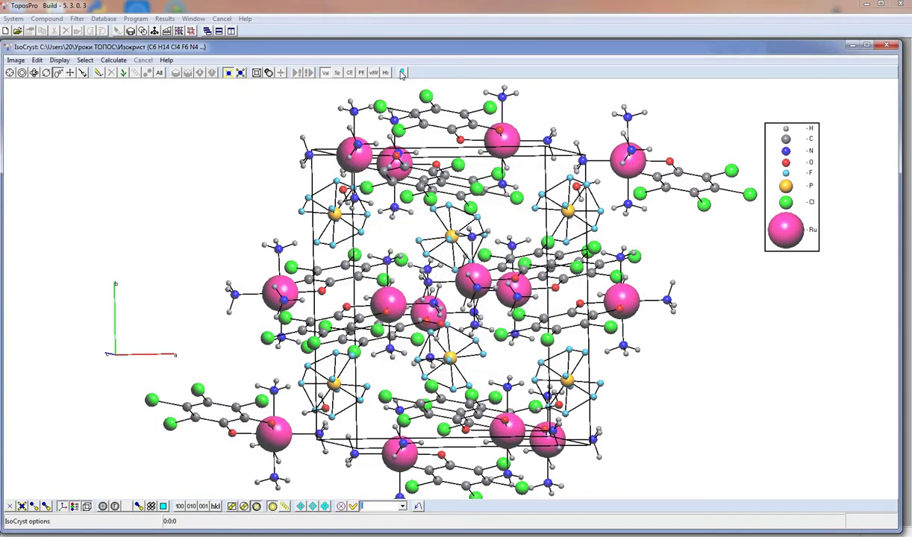
Draw valence bonds thick and show hydrogen bonds as dashed lines.
left_click(383, 73)
left_click(442, 234)
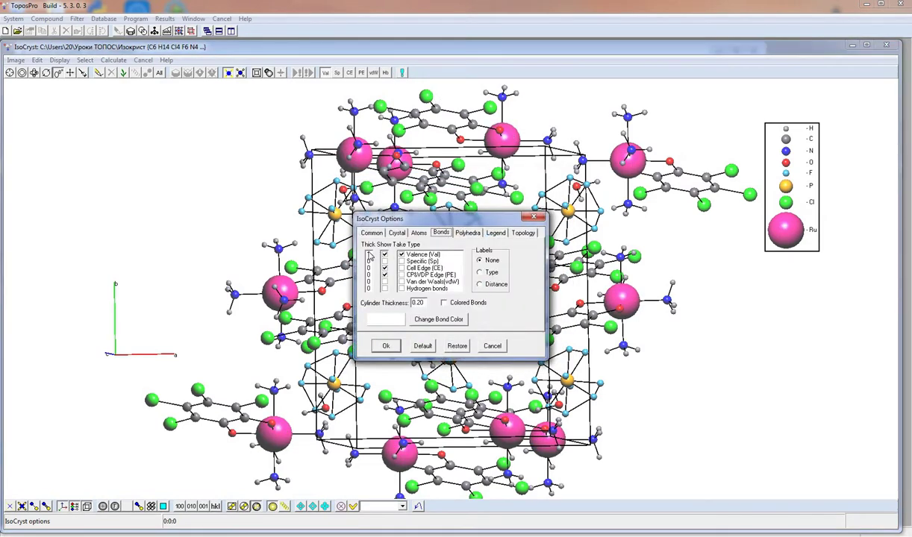
left_click(368, 256)
left_click(377, 344)
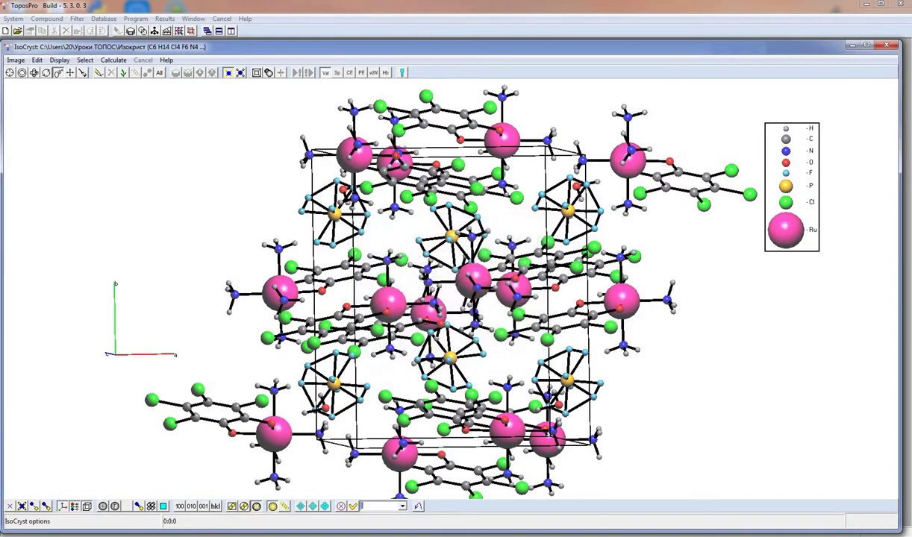
left_click(404, 72)
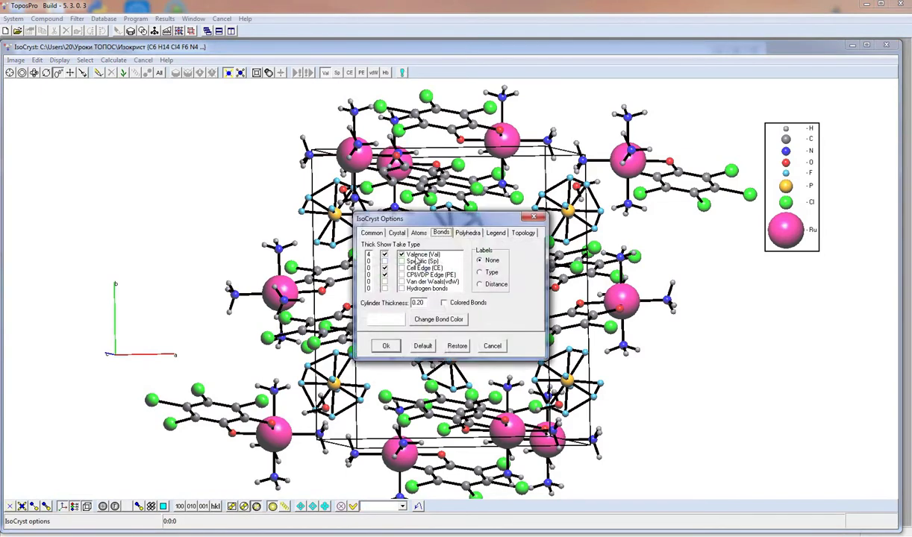
left_click(385, 288)
left_click(385, 346)
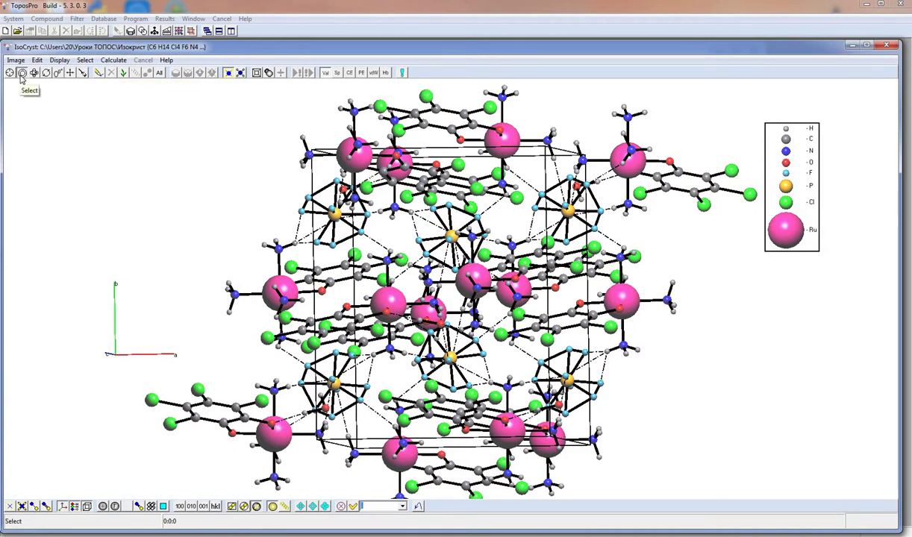
Select Cl3 and C4 and recolour their bond red in the bond settings.
left_click(150, 401)
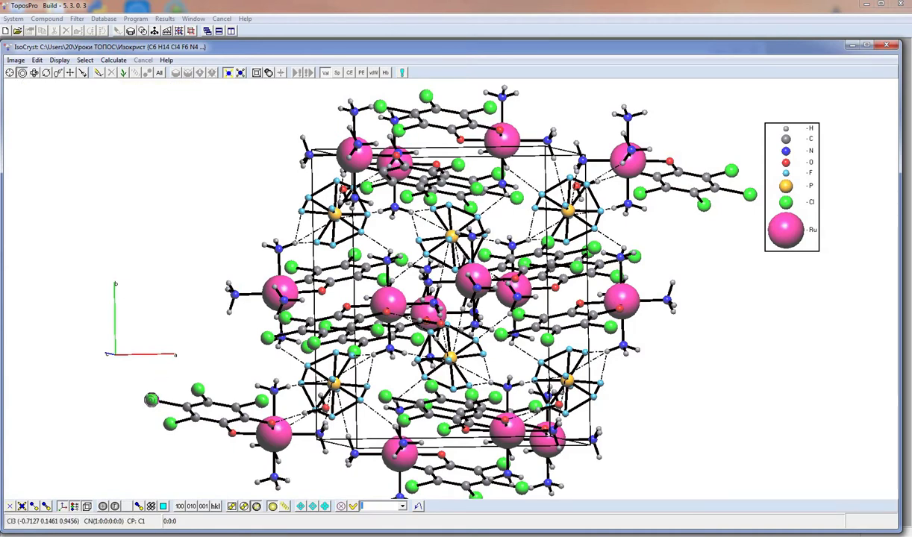
left_click(186, 407)
left_click(36, 60)
left_click(54, 218)
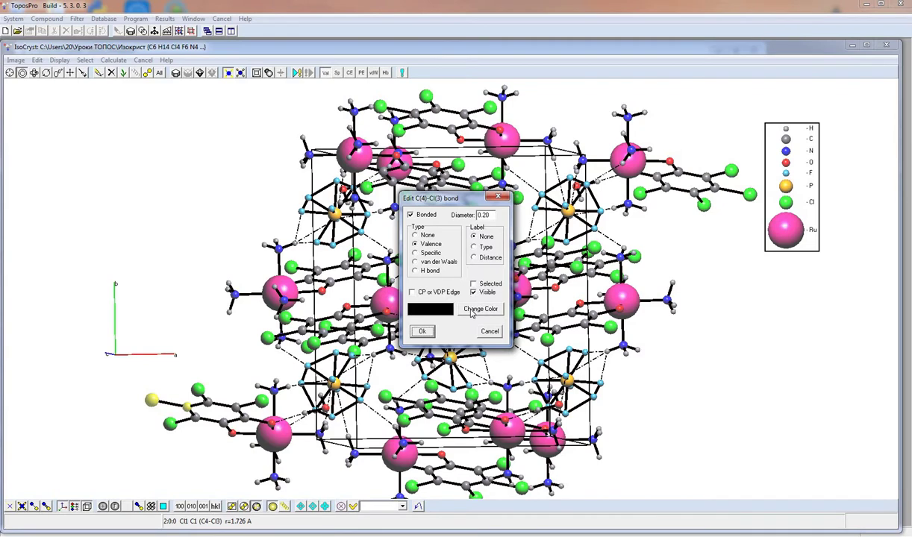
left_click(472, 310)
left_click(388, 170)
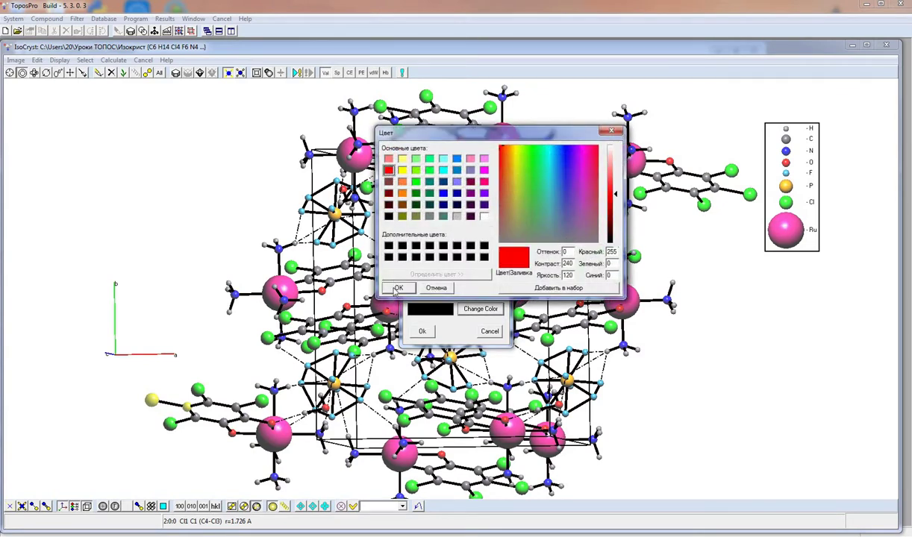
left_click(398, 288)
left_click(422, 331)
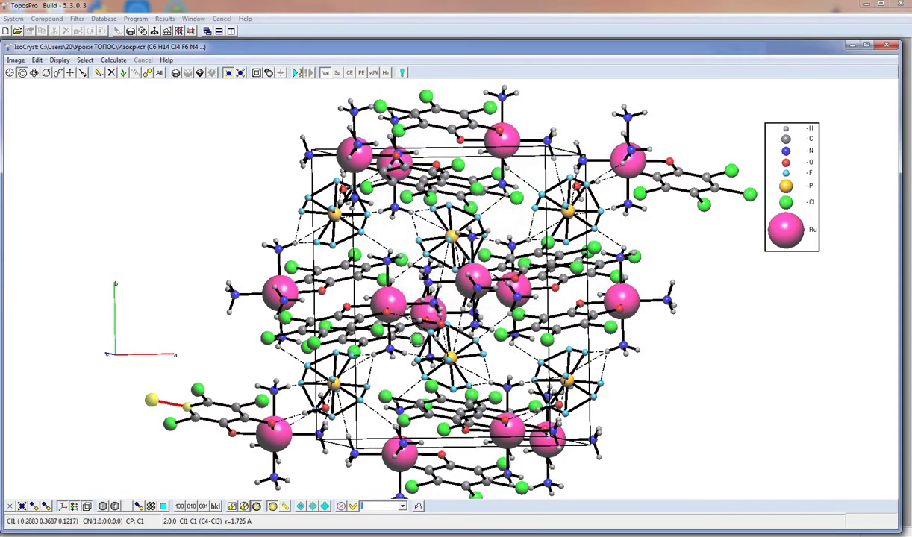